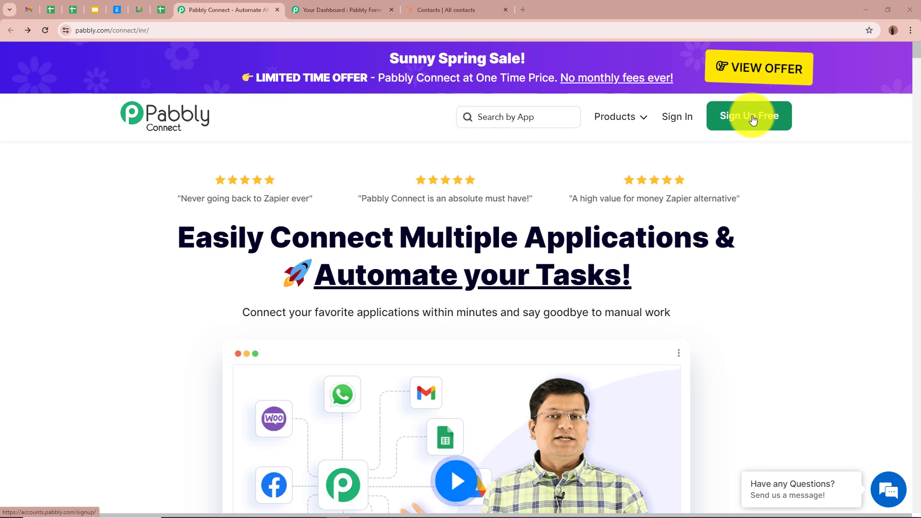
- Open Pabbly Connect from the account's apps and start creating a new workflow
left_click(683, 121)
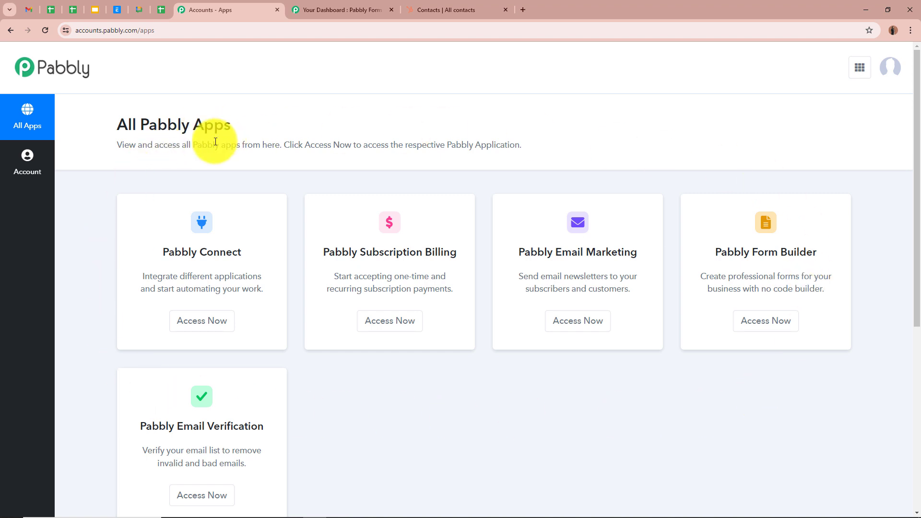
left_click(187, 328)
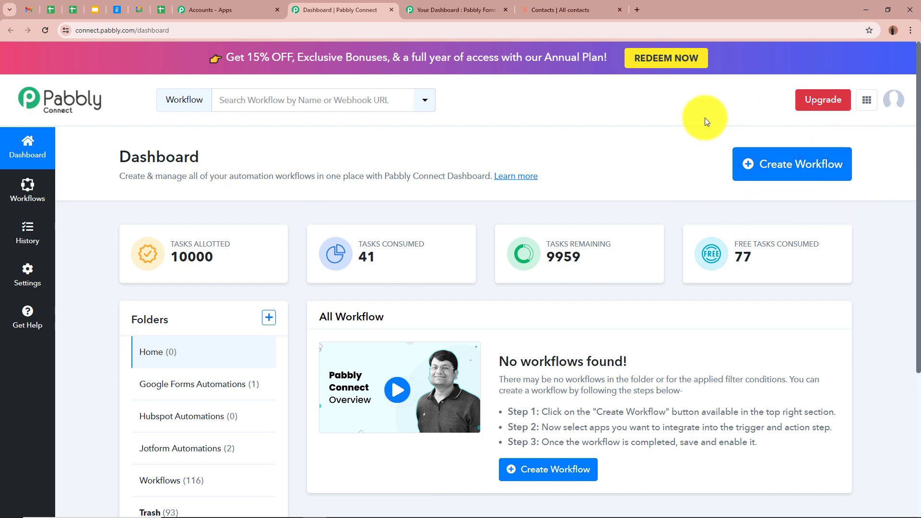
left_click(789, 155)
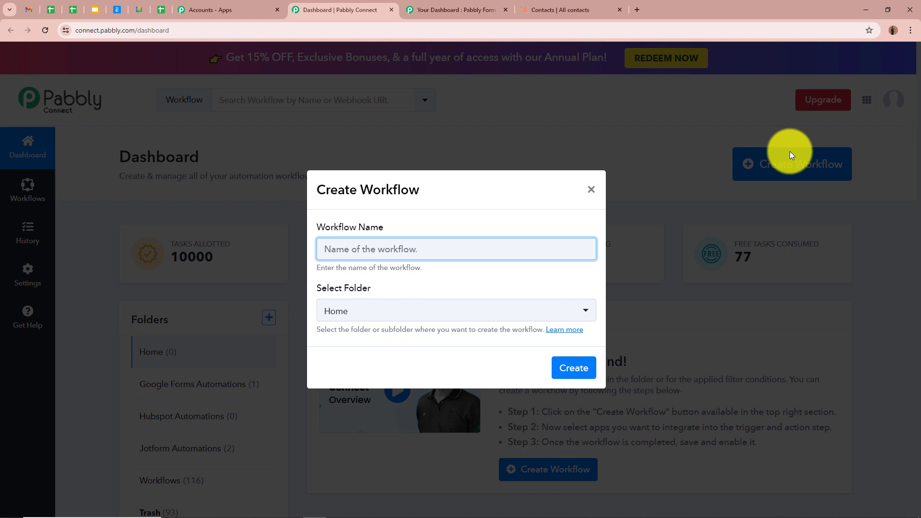
- Name the workflow "Automate Contact and Deal Creation in HubSpot from Webhook"
type("Automate Contact and Deal Creation in HubSpot from Webhook")
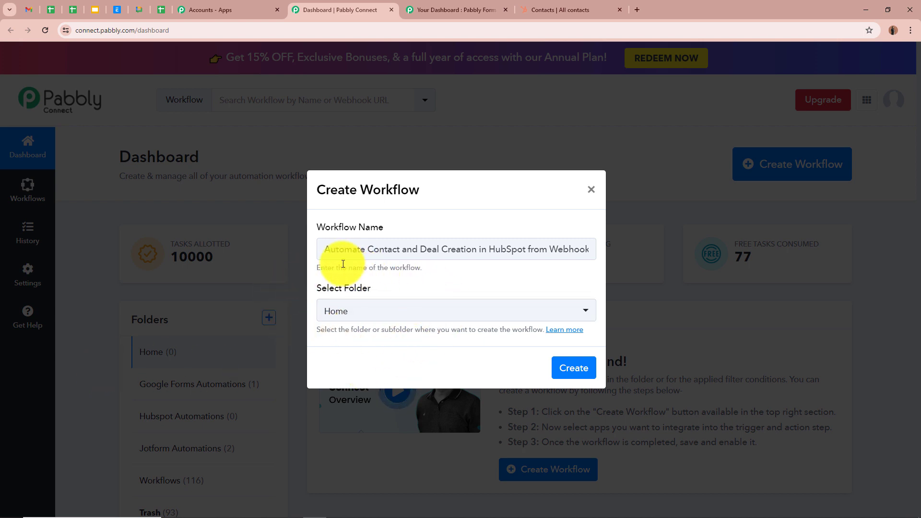
left_click_drag(328, 248, 569, 255)
left_click(531, 294)
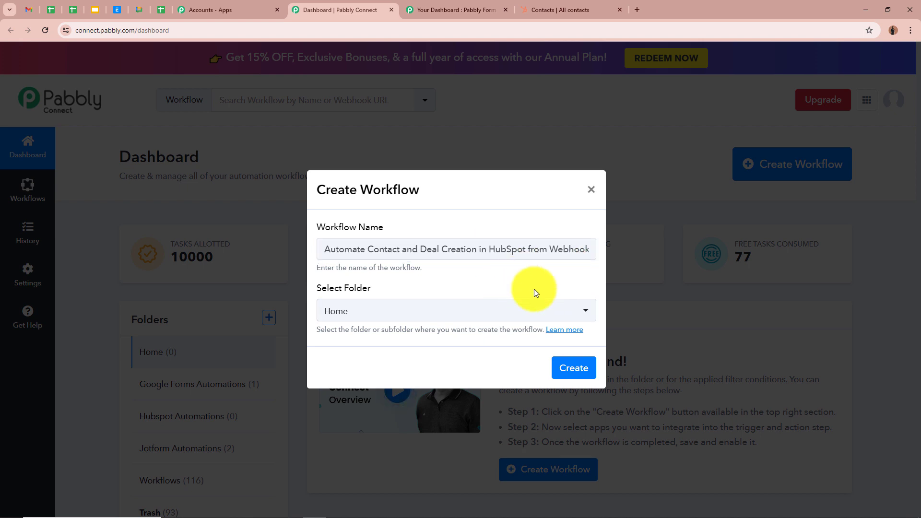
- Place the workflow in the Hubspot Automations folder and create it
left_click(575, 310)
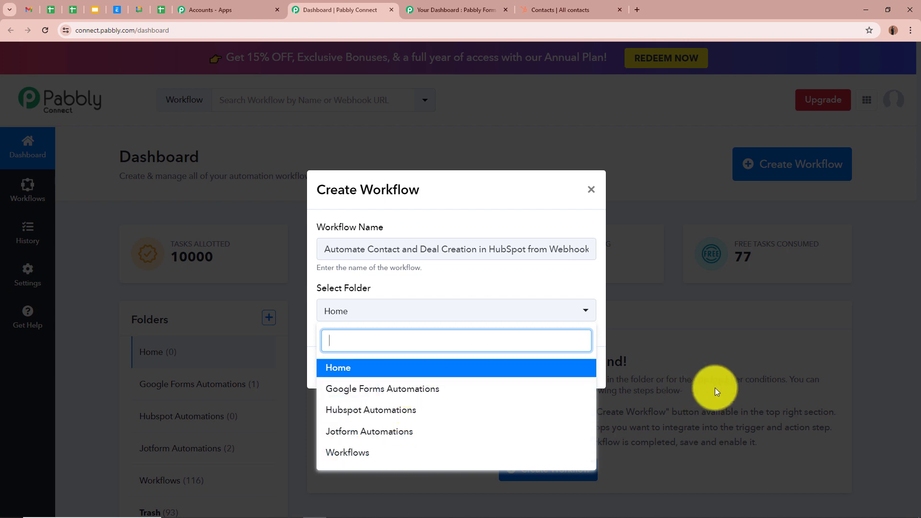
left_click(429, 412)
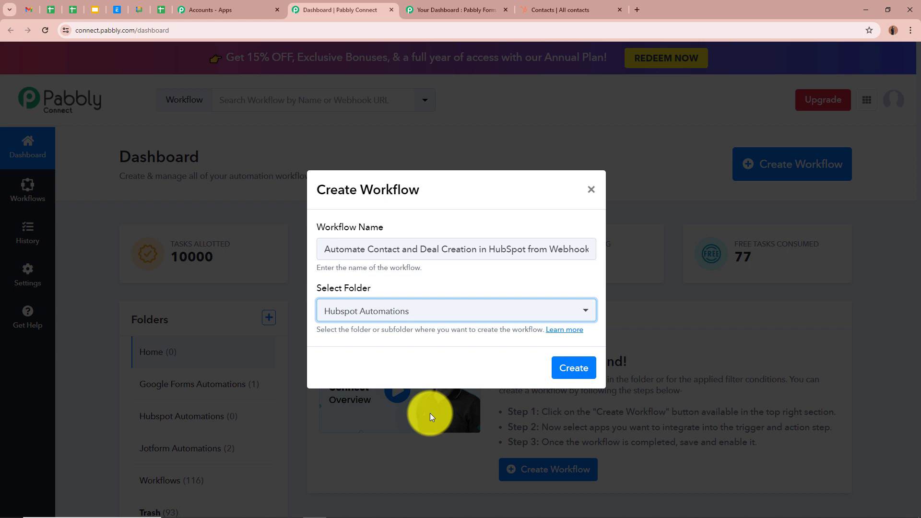
left_click(455, 363)
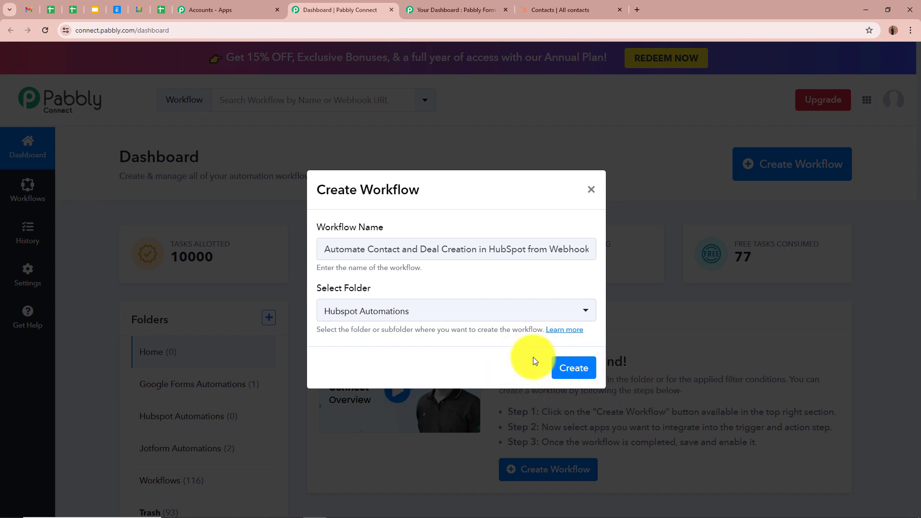
left_click(571, 368)
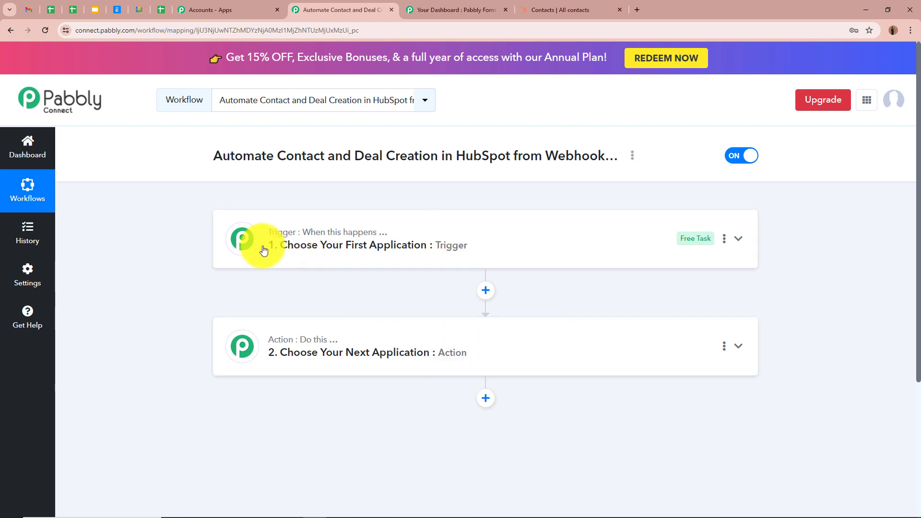
- Set the trigger to Webhook by Pabbly with the Catch Webhook (Recommended) event
mouse_move(322, 342)
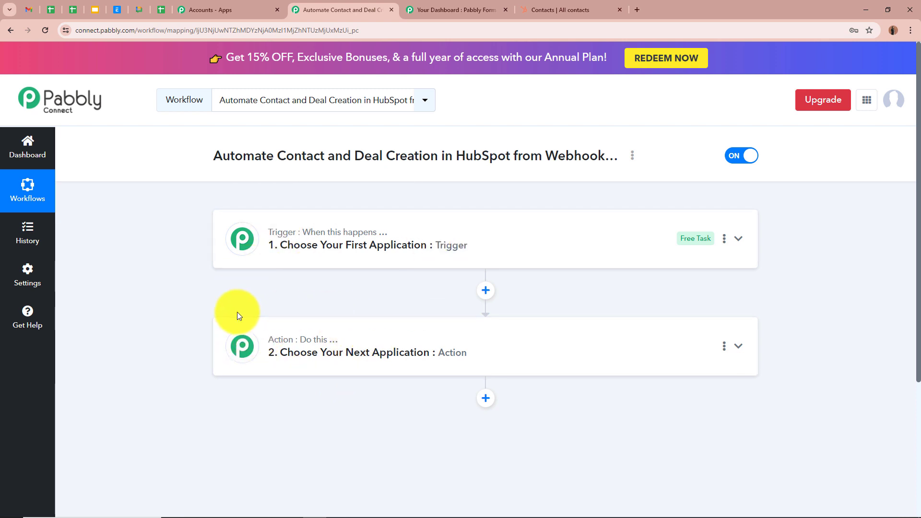
left_click(738, 238)
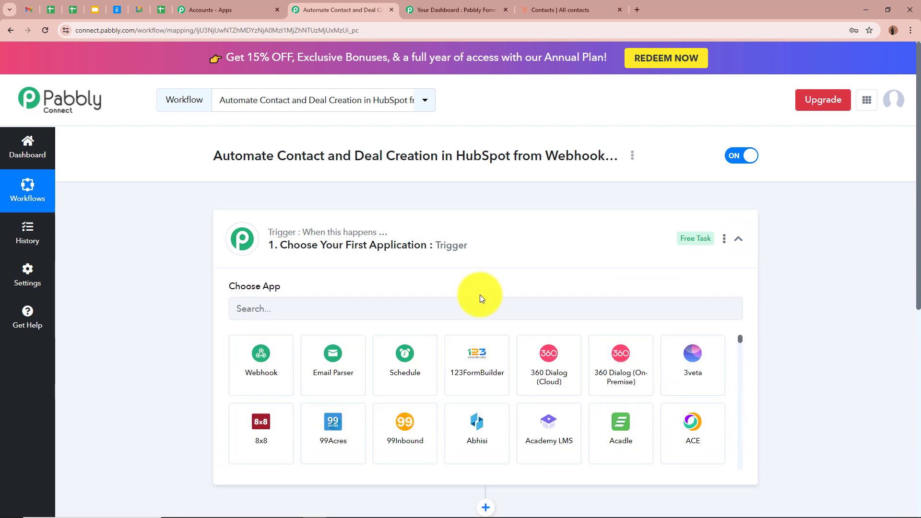
left_click(412, 309)
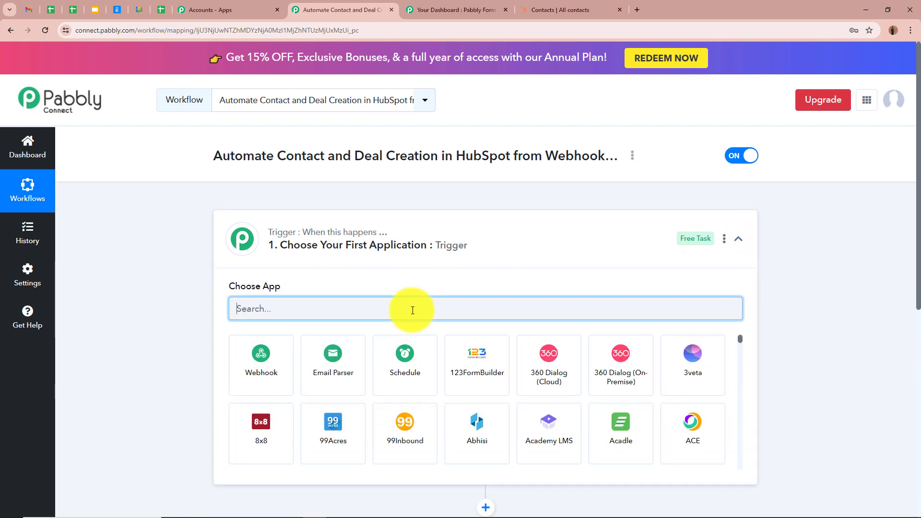
type("Webhook by Pabbly")
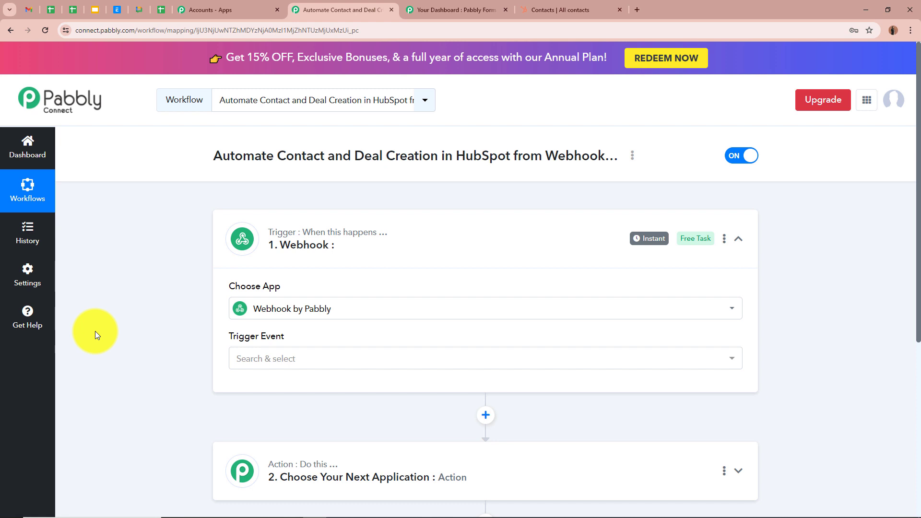
left_click(285, 356)
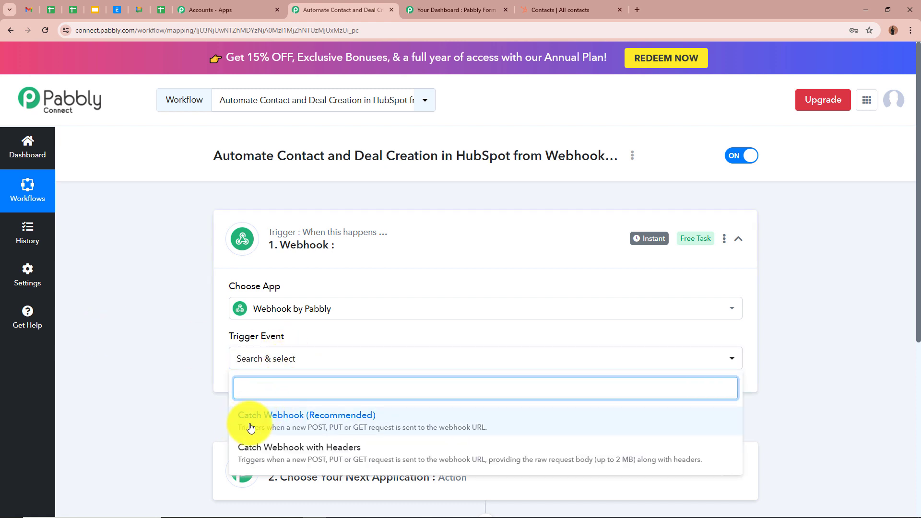
left_click(366, 425)
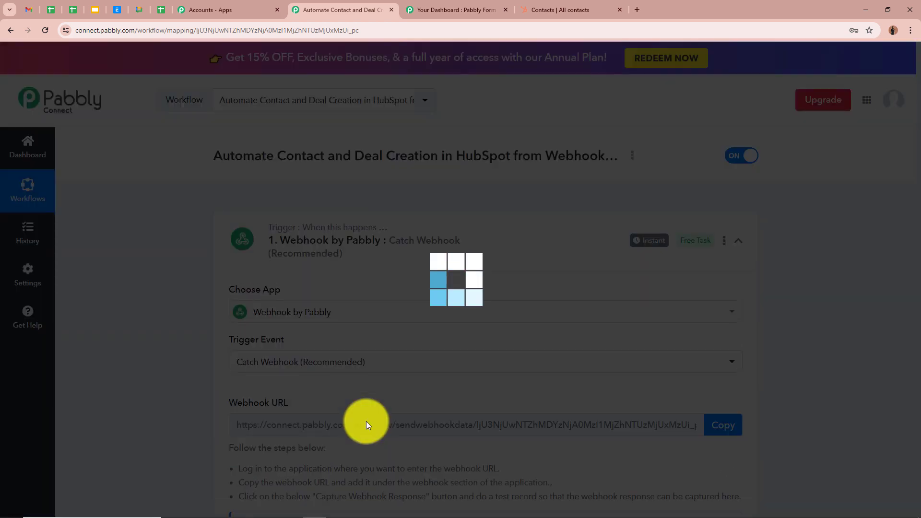
- Copy the trigger's webhook URL
scroll(358, 373, "down", 3)
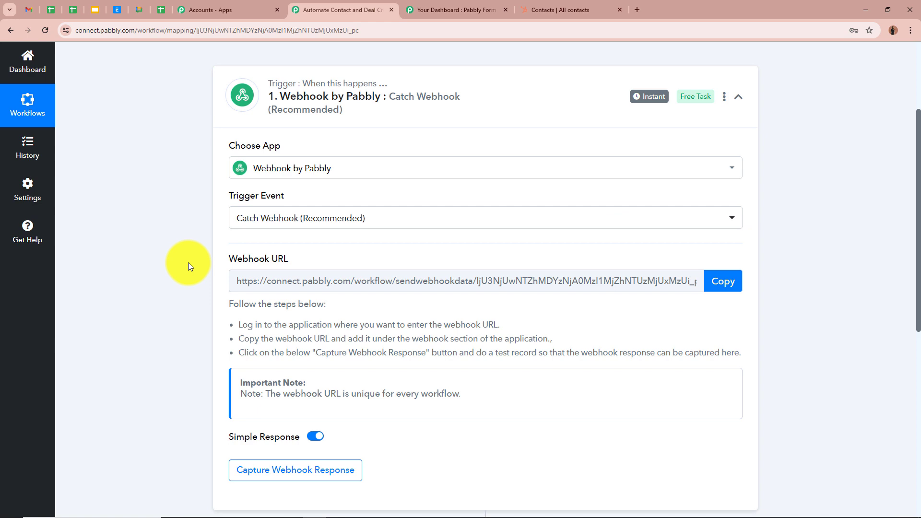
left_click(724, 281)
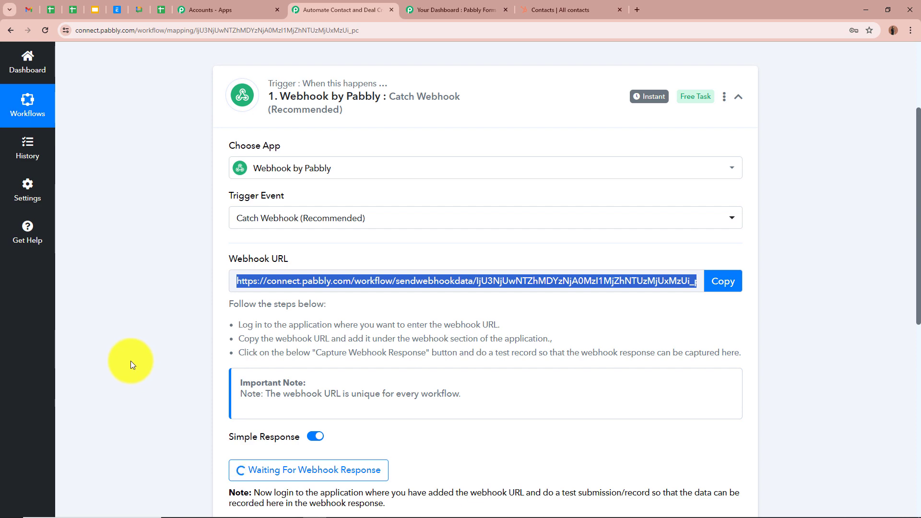
- In Pabbly Form Builder, add the copied URL as a webhook for the Contact Form and save it
left_click(430, 2)
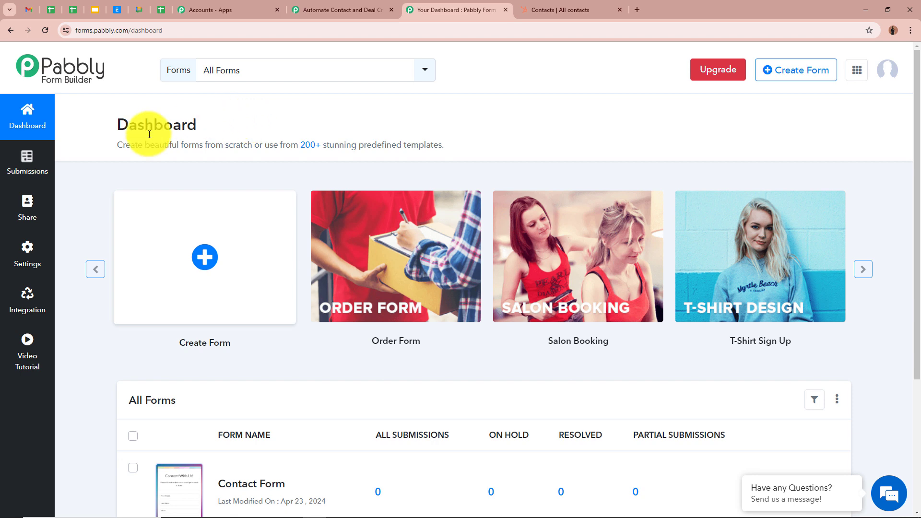
left_click(28, 292)
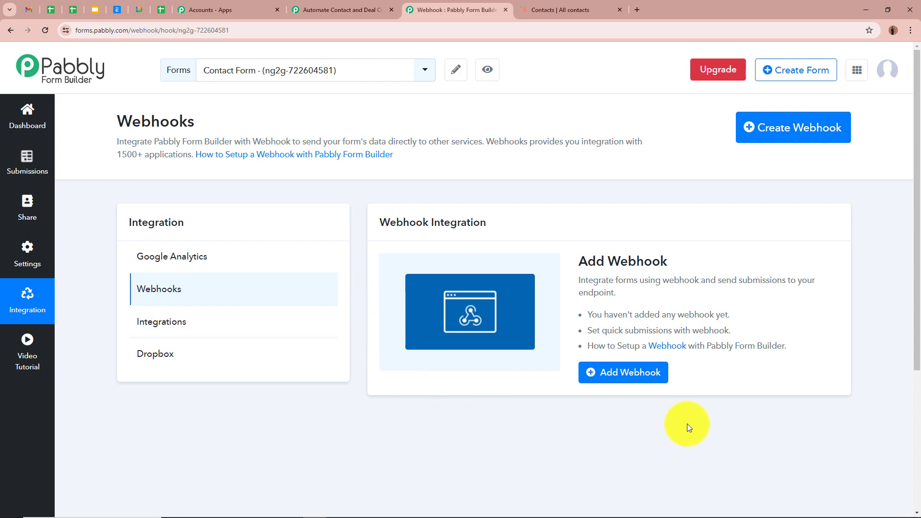
left_click(654, 380)
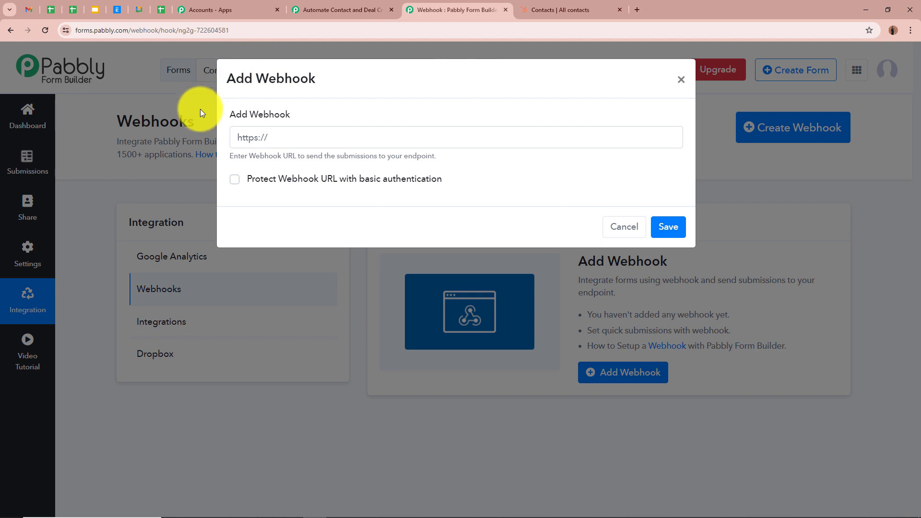
left_click(319, 139)
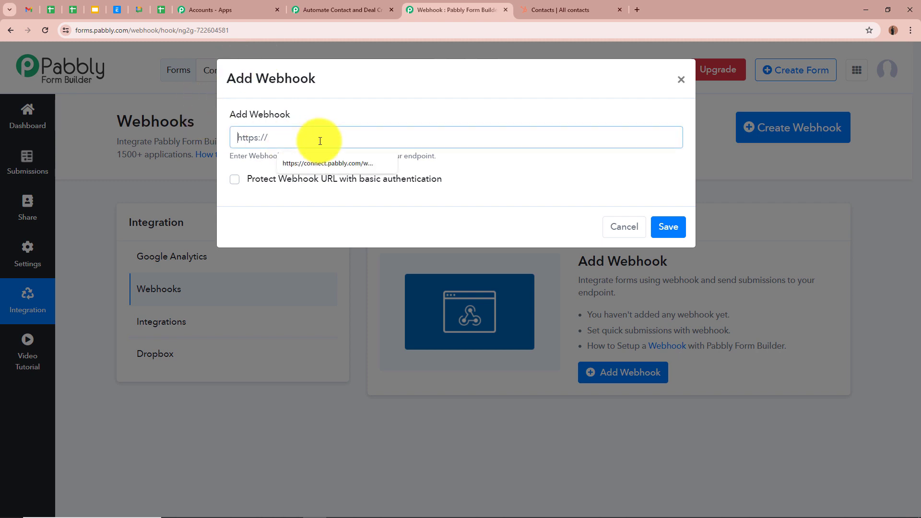
key("ctrl+v")
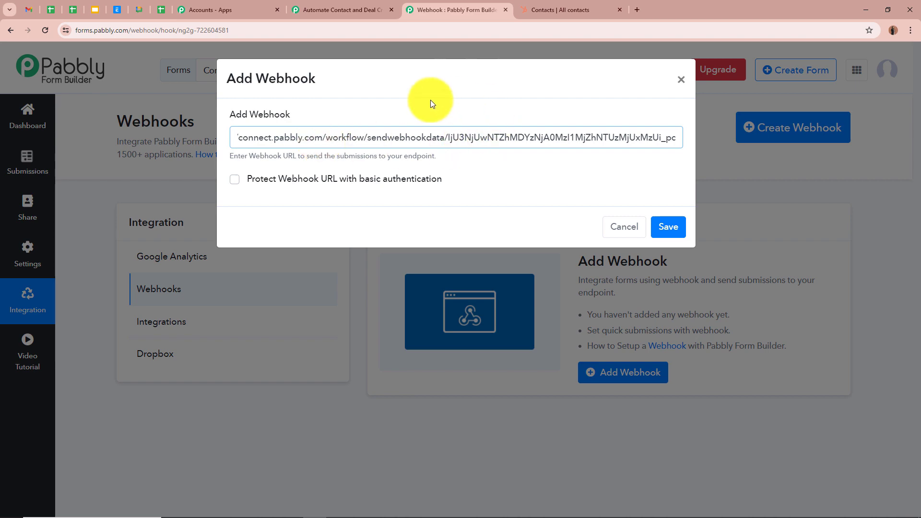
left_click(673, 230)
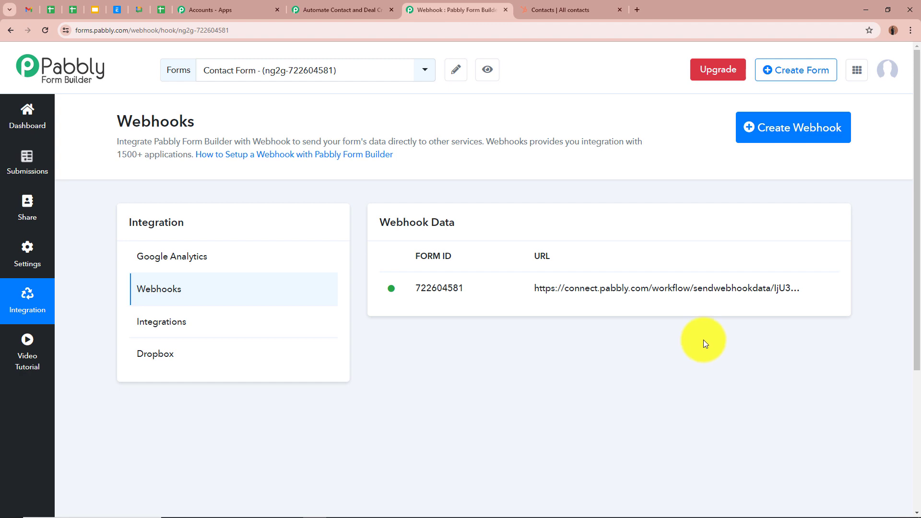
- Review the workflow's trigger while it waits for a webhook response, then return to Form Builder
left_click(329, 10)
scroll(144, 261, "down", 3)
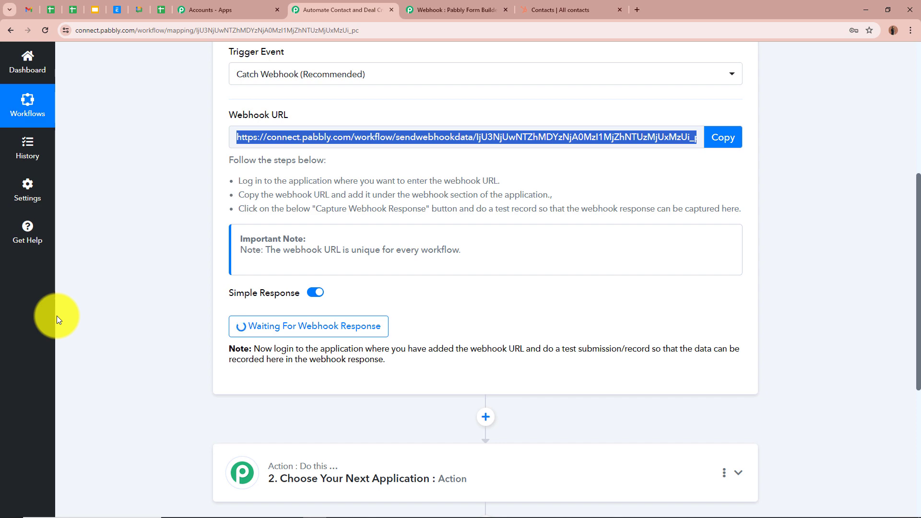
scroll(56, 316, "up", 2)
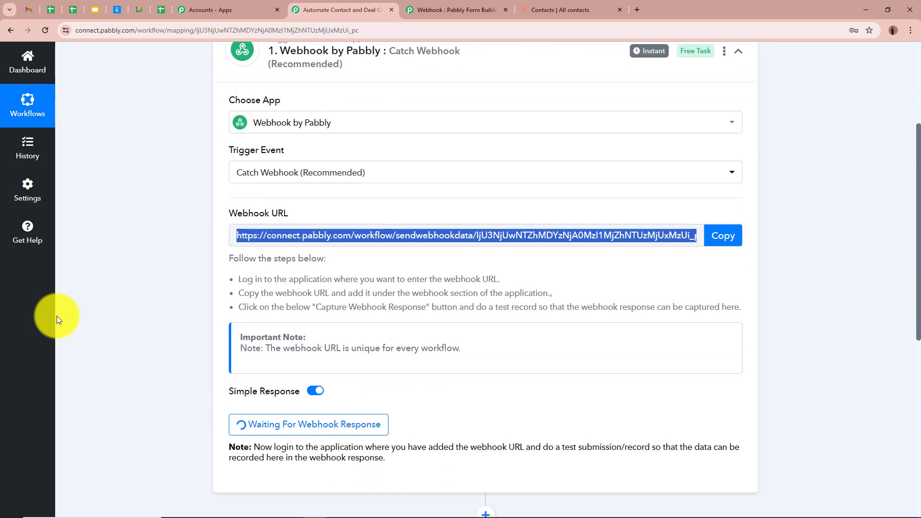
scroll(57, 318, "up", 4)
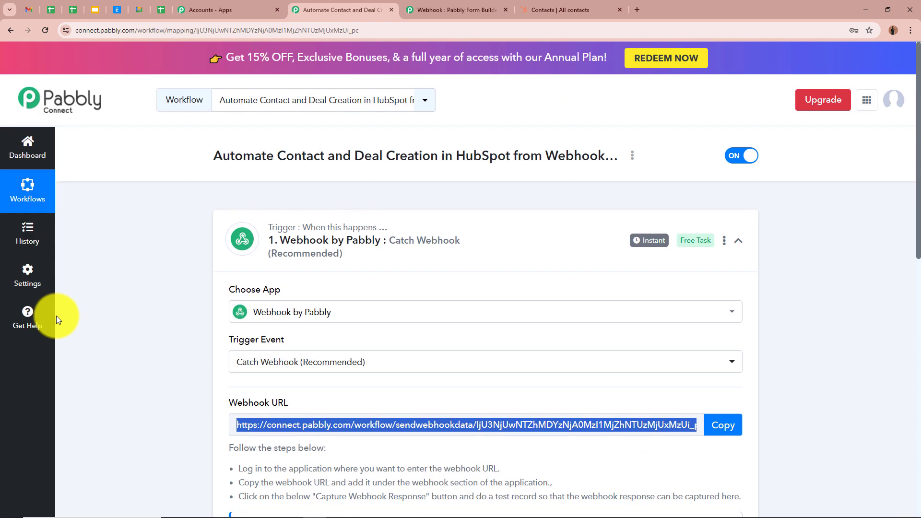
left_click(438, 5)
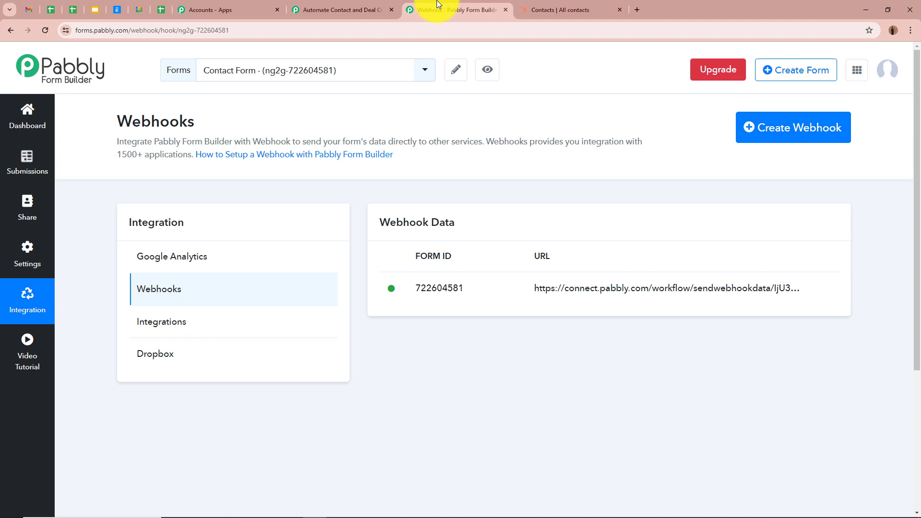
- Copy the Contact Form's share link from the dashboard
left_click(31, 116)
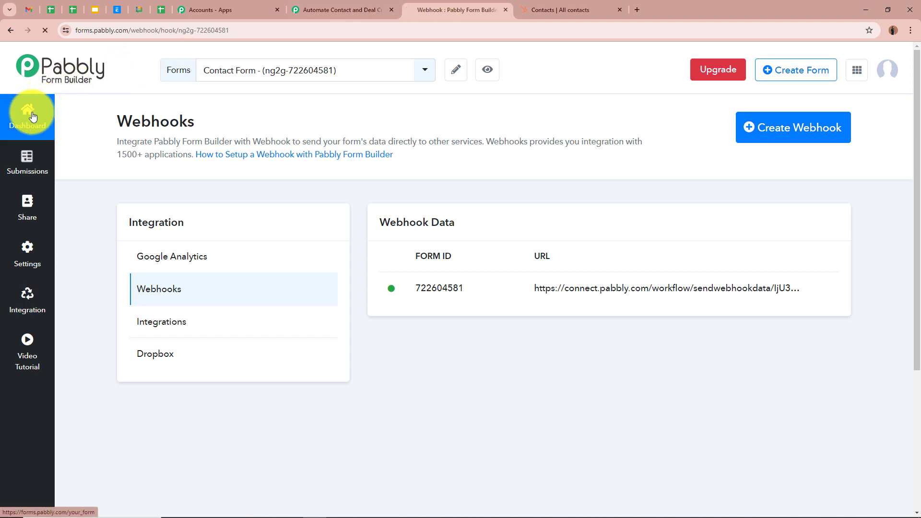
scroll(137, 335, "down", 4)
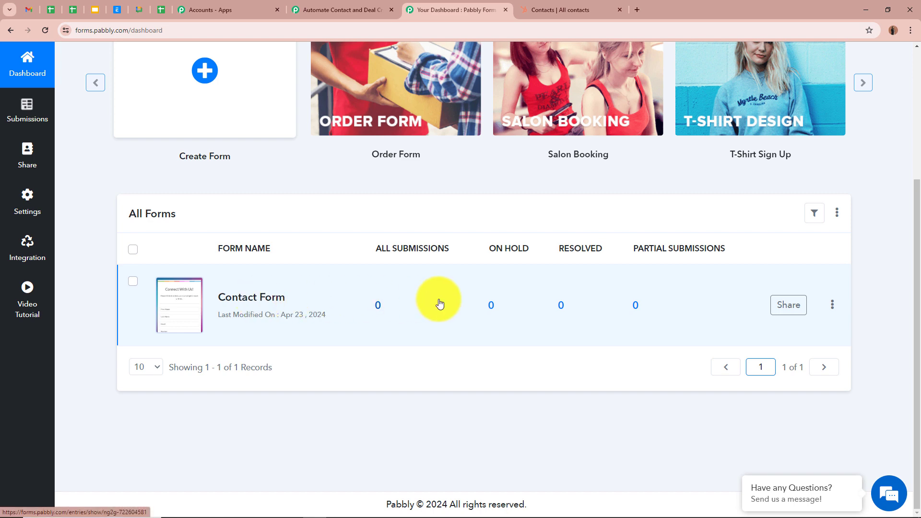
left_click(797, 311)
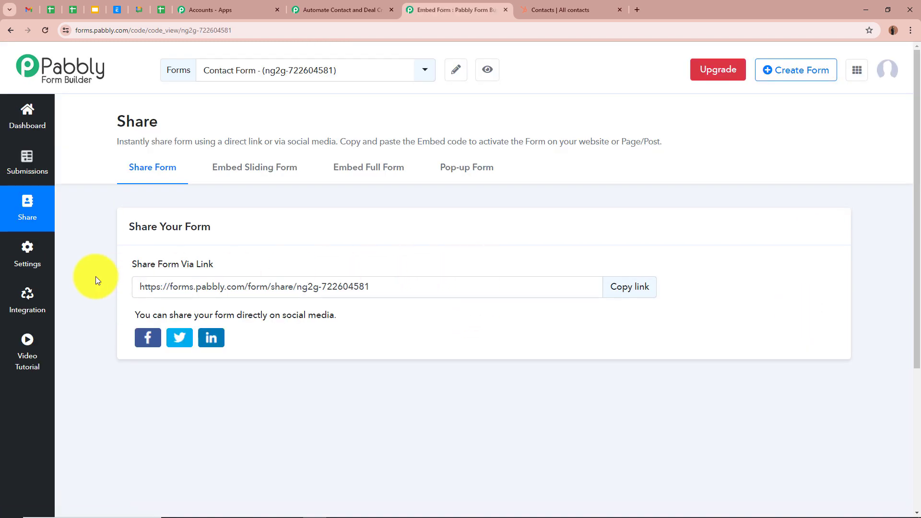
left_click(643, 289)
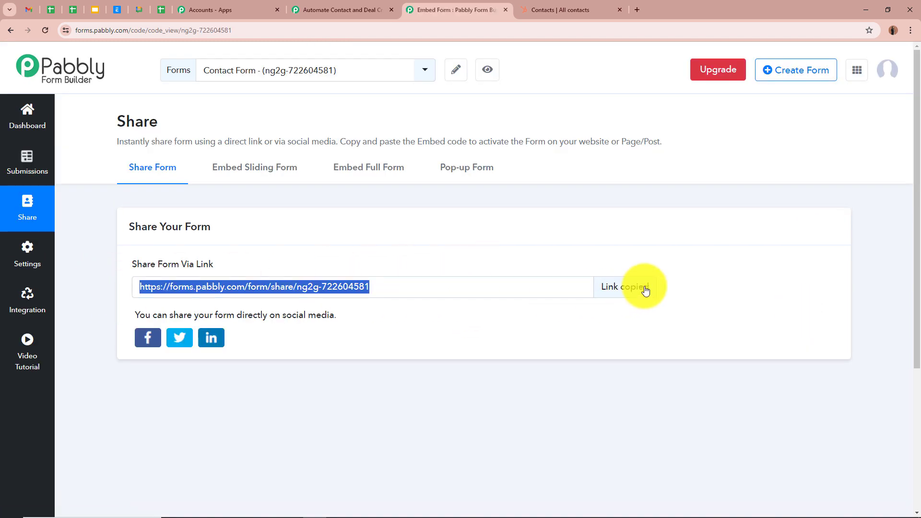
- Open the copied Contact Form share link in a new browser tab
left_click(636, 10)
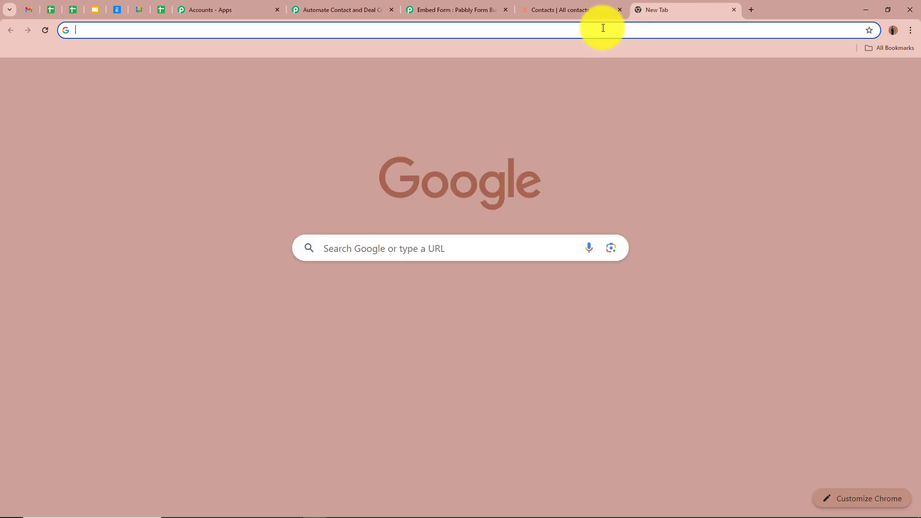
key("ctrl+v")
key("Return")
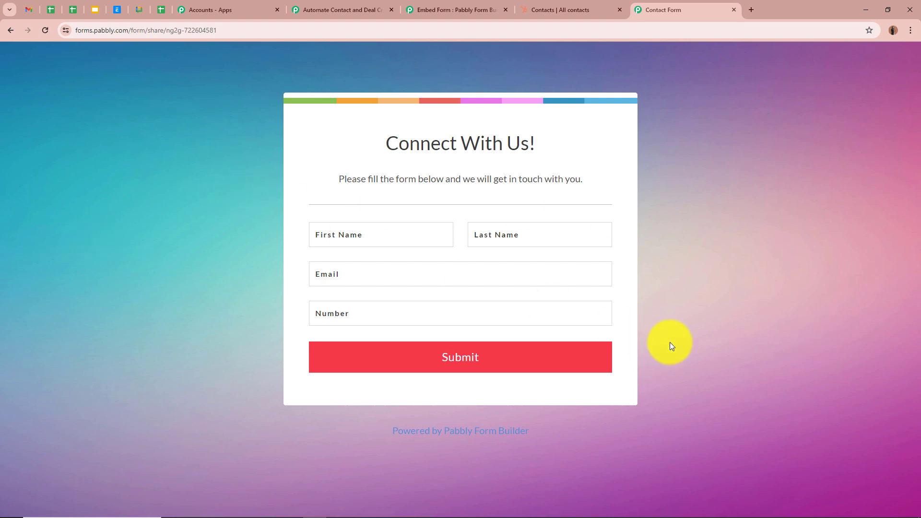
- Fill the Contact Form with first name Demo, last name Test, a test e-mail address and a phone number, then submit it
left_click(382, 236)
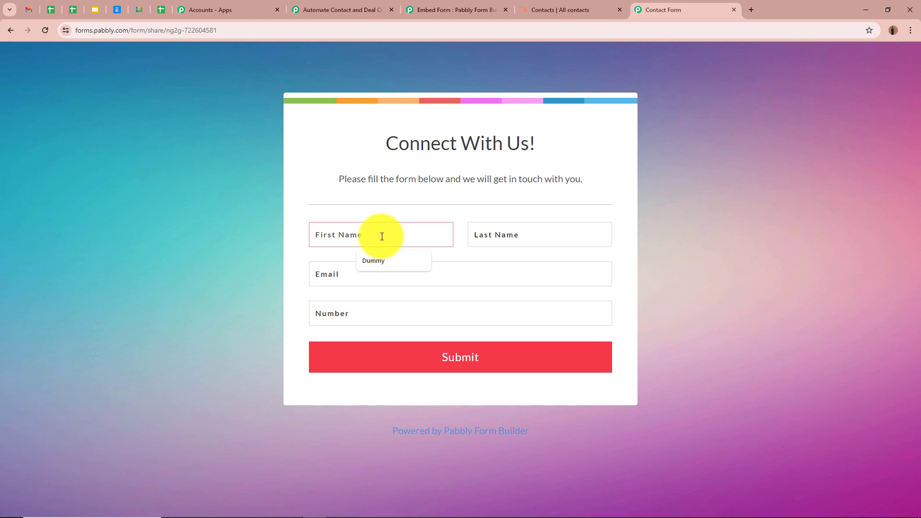
type("Demo")
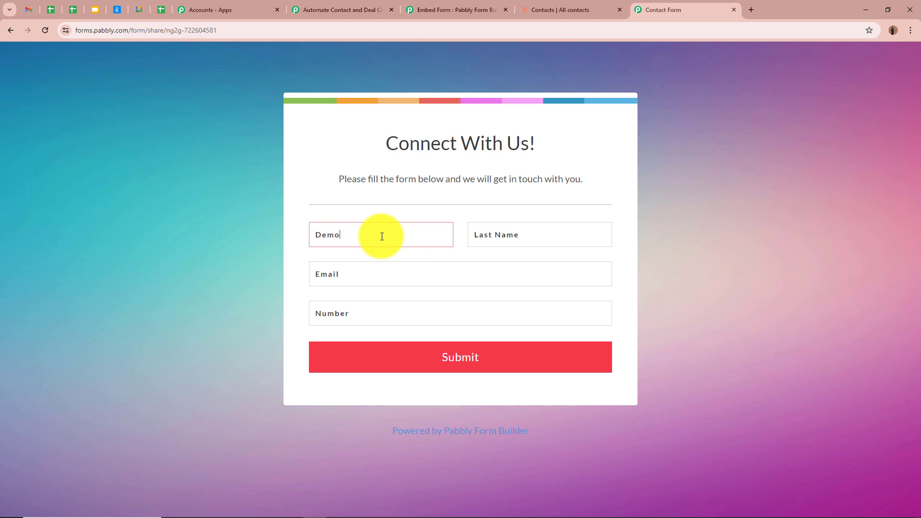
left_click(501, 241)
type("Test")
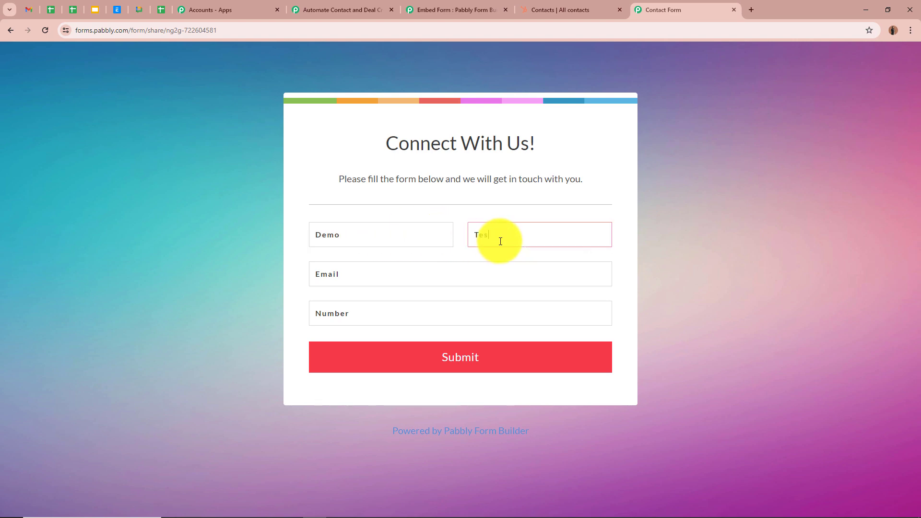
left_click(493, 273)
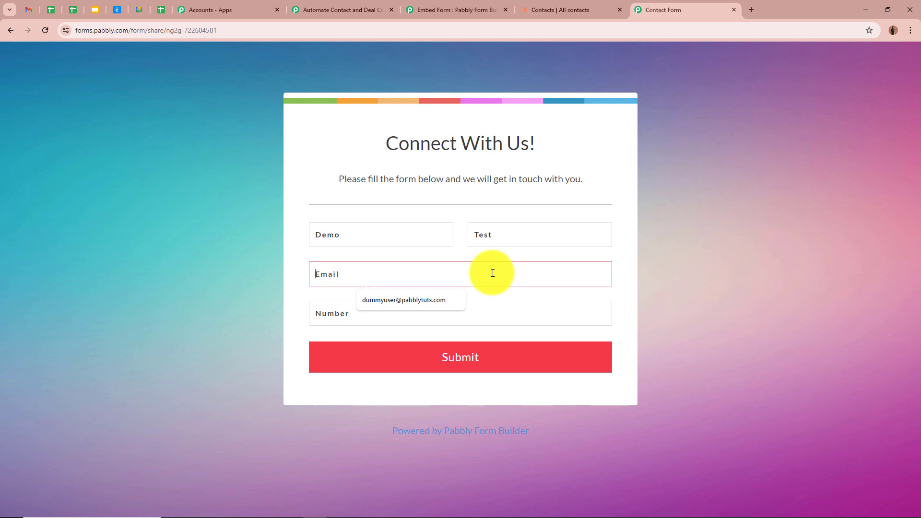
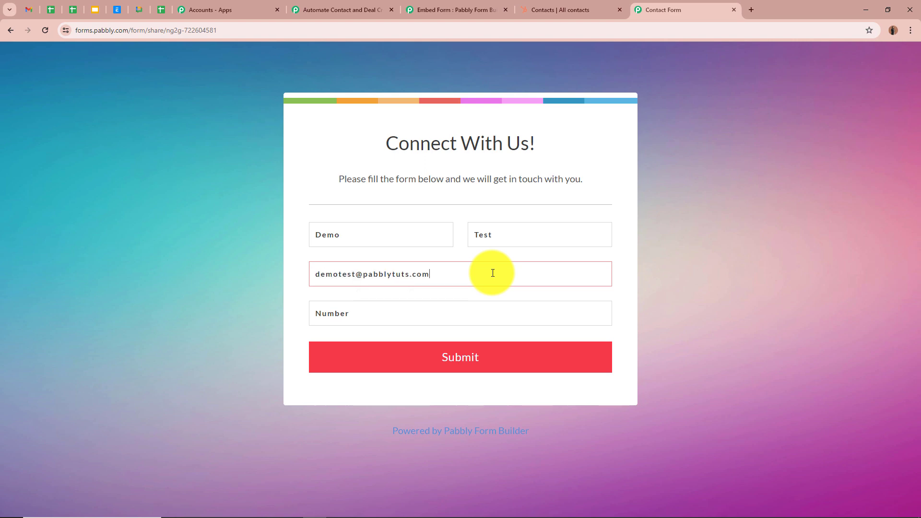
left_click(484, 312)
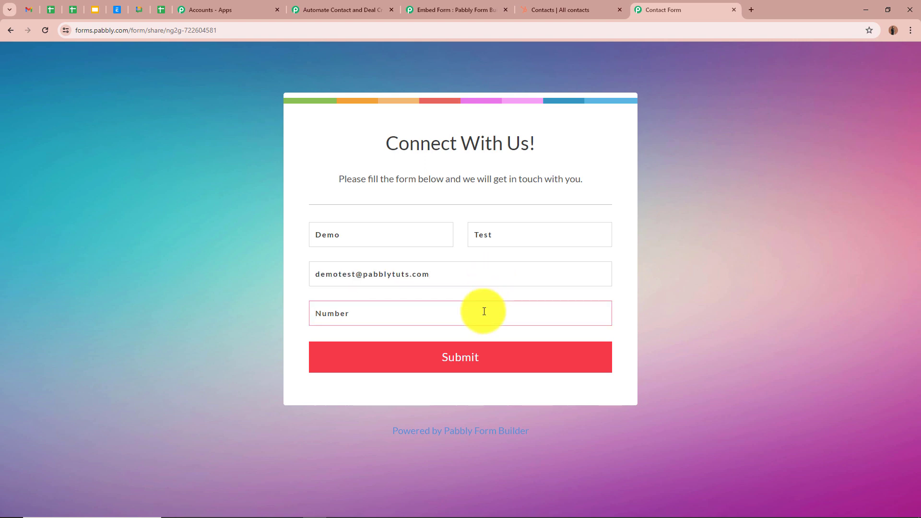
left_click(488, 361)
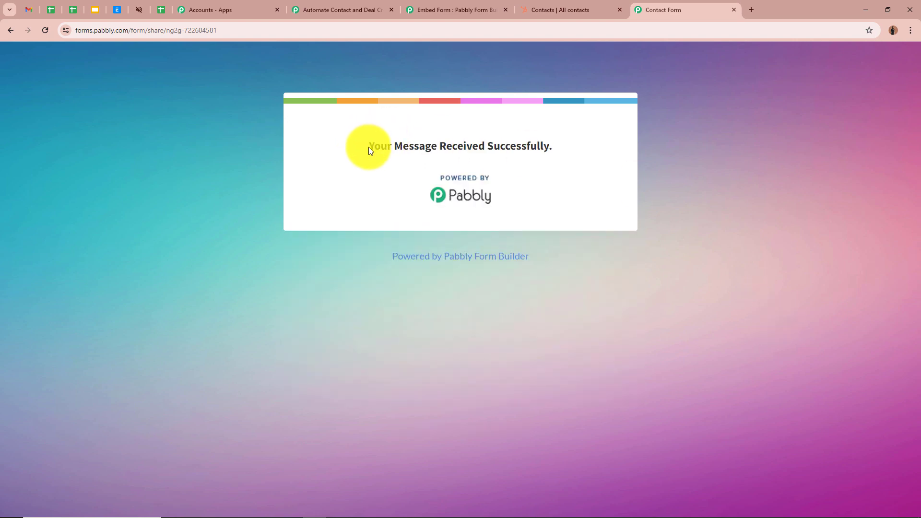
left_click_drag(368, 147, 574, 148)
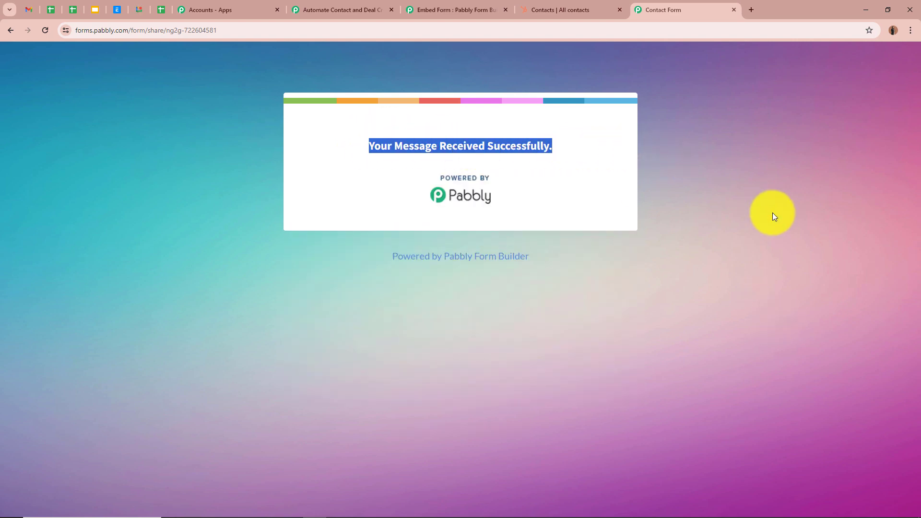
left_click(772, 212)
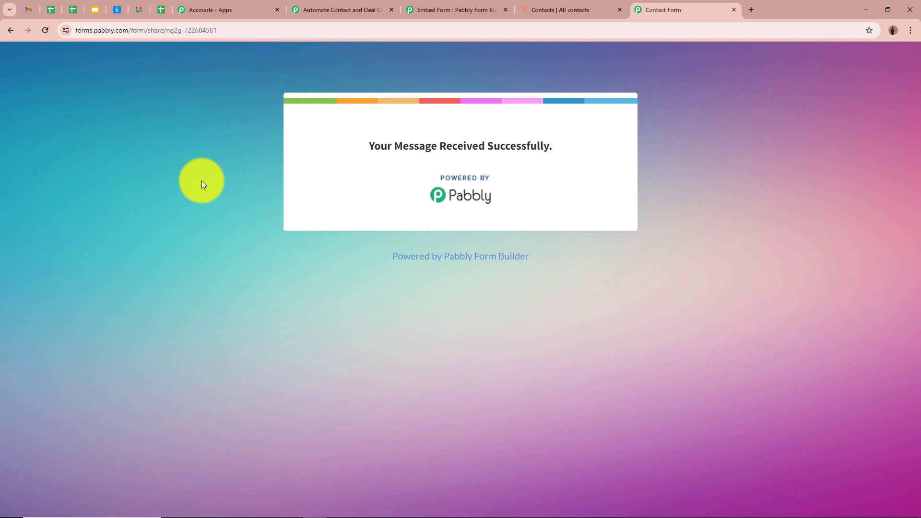
- Return to the workflow and review the webhook response captured by the trigger
left_click(339, 9)
scroll(177, 258, "down", 8)
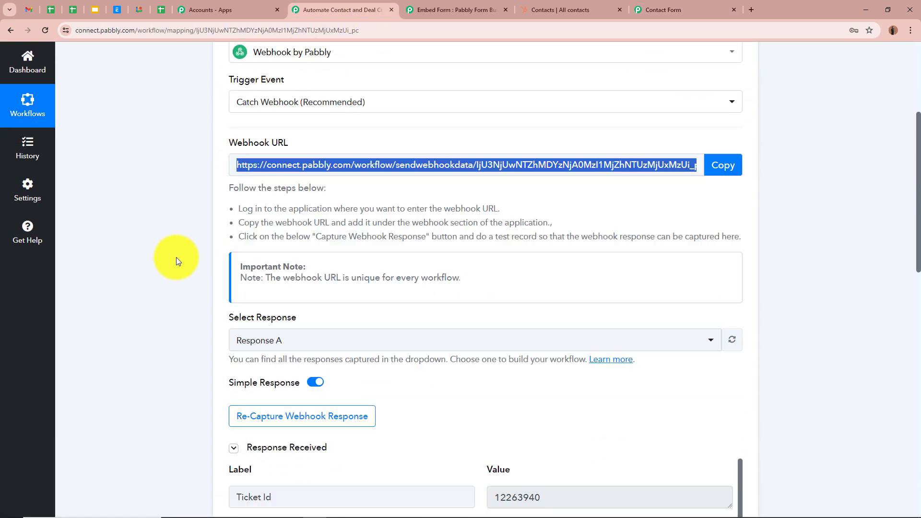
scroll(176, 256, "down", 2)
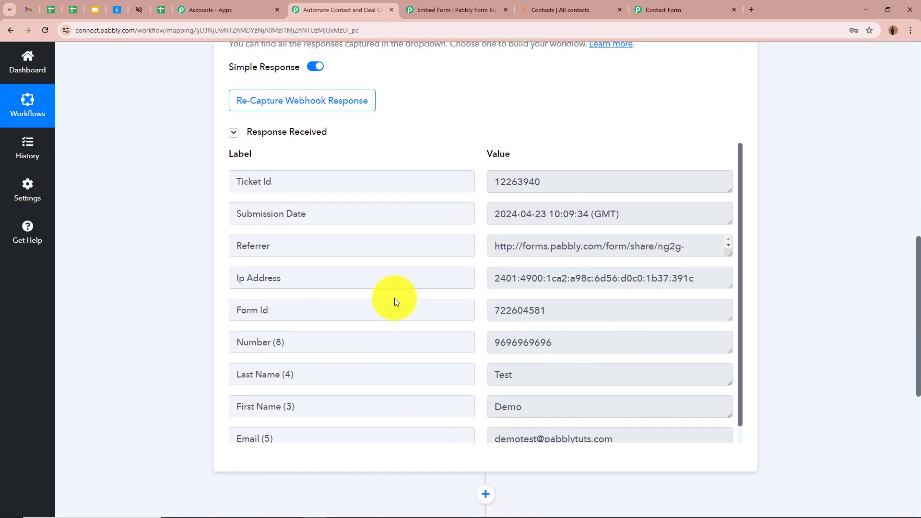
scroll(422, 331, "down", 1)
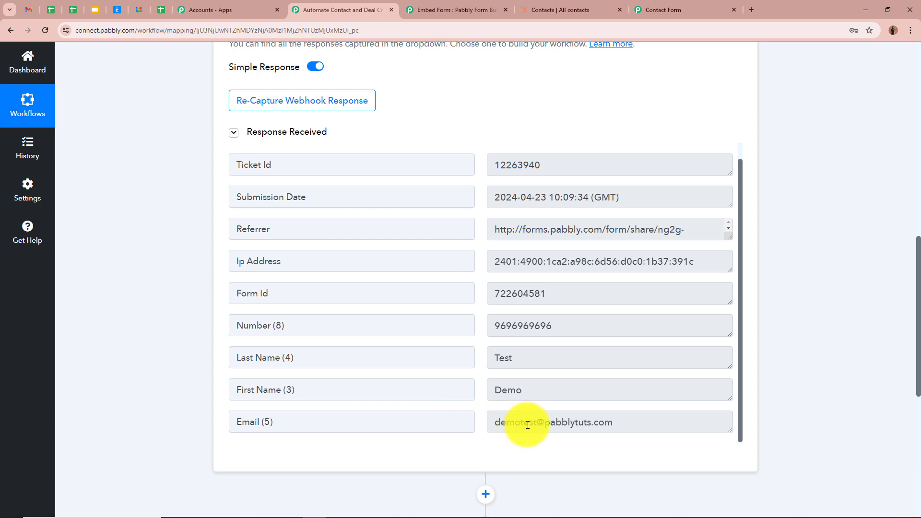
scroll(614, 376, "up", 1)
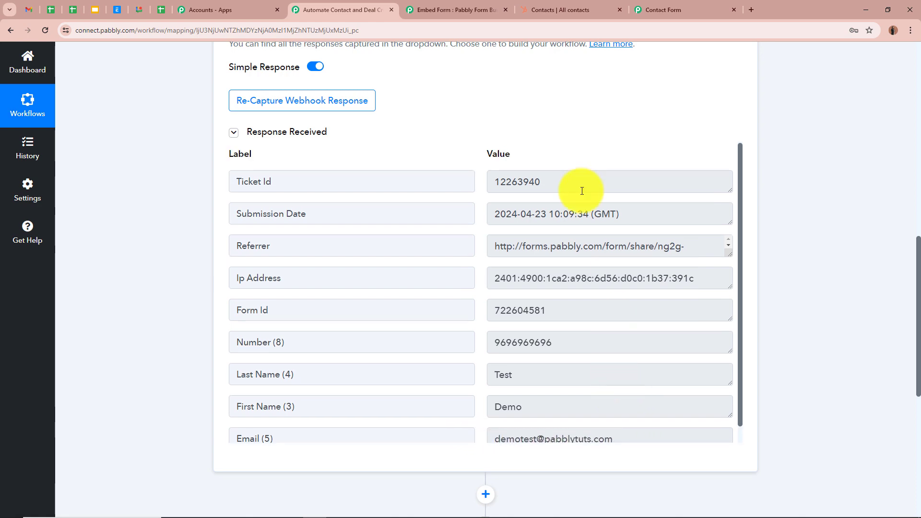
scroll(827, 315, "up", 5)
scroll(827, 316, "up", 6)
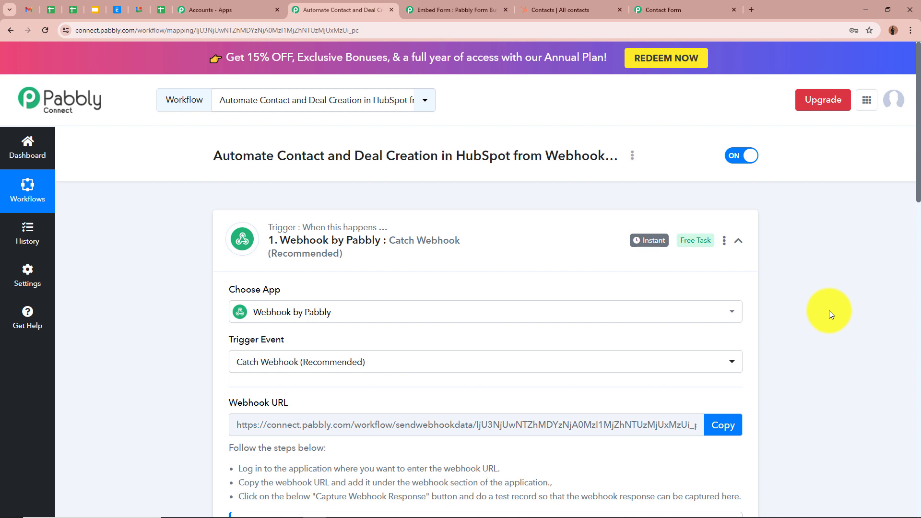
- Set the action step to the HubSpot CRM app with the Create a Contact event
left_click(738, 240)
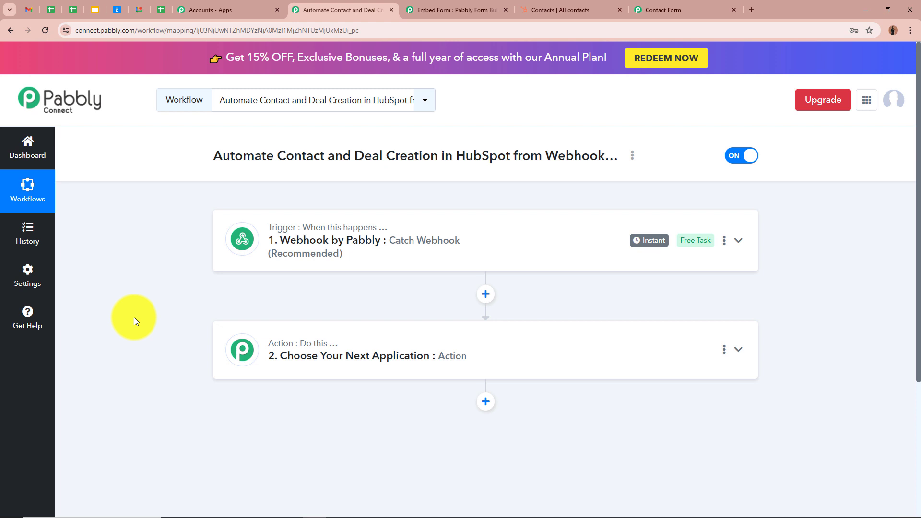
left_click(738, 350)
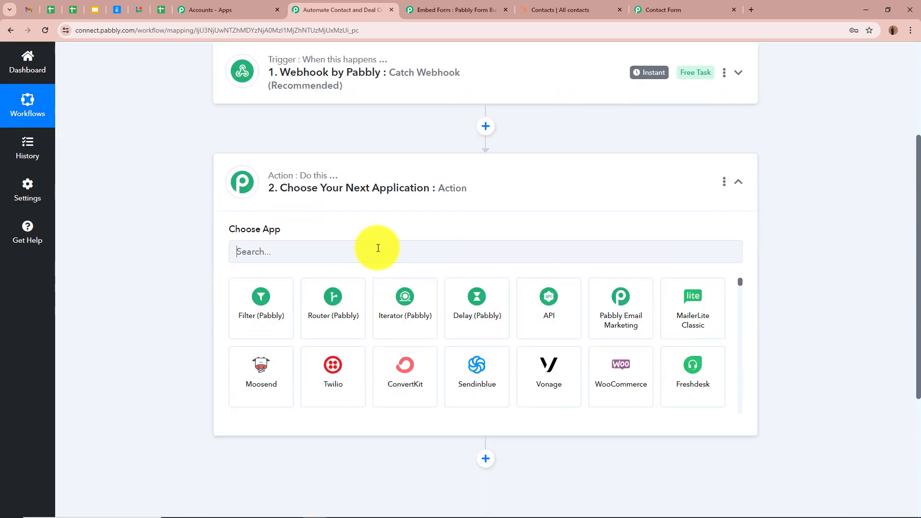
left_click(378, 248)
type("Hub")
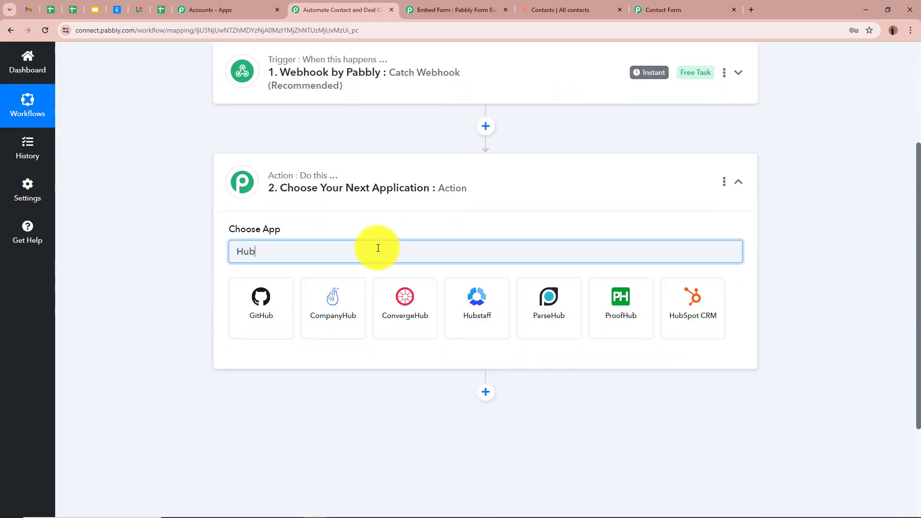
left_click(698, 328)
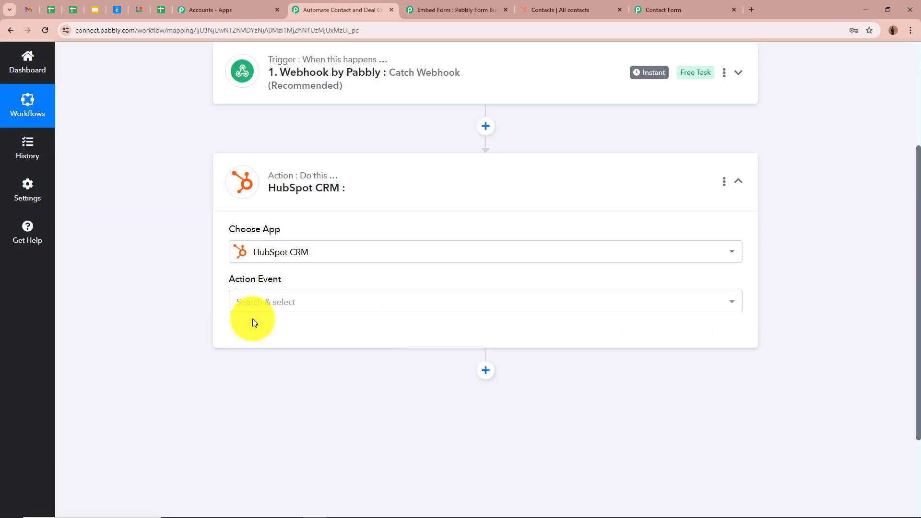
left_click(263, 307)
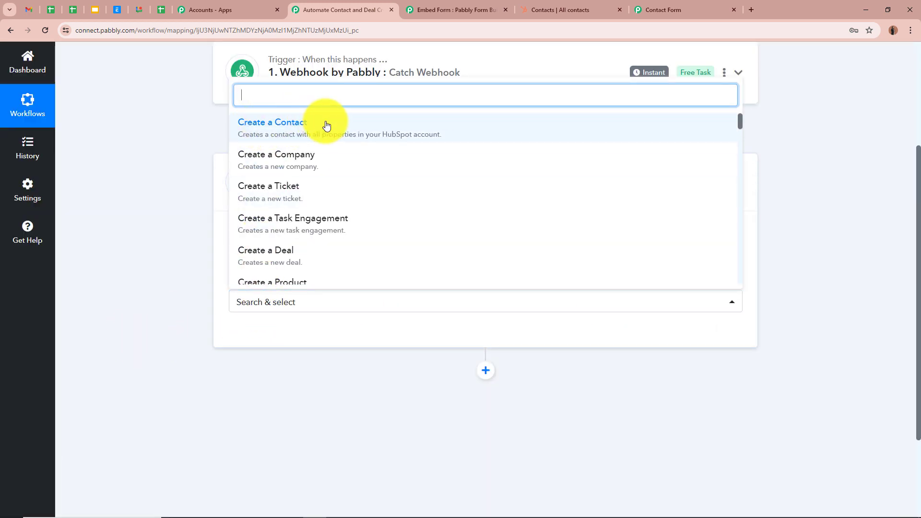
left_click(365, 122)
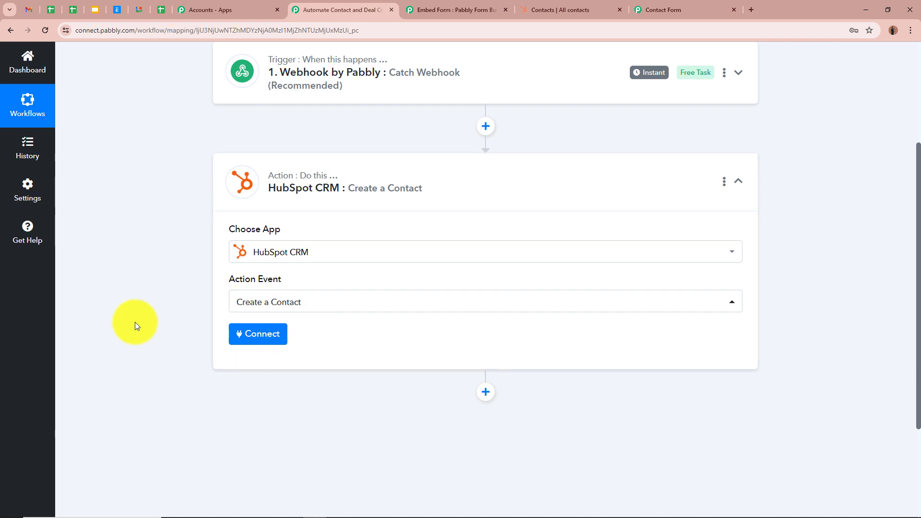
- Add a new HubSpot CRM connection and authenticate it for the action
left_click(237, 334)
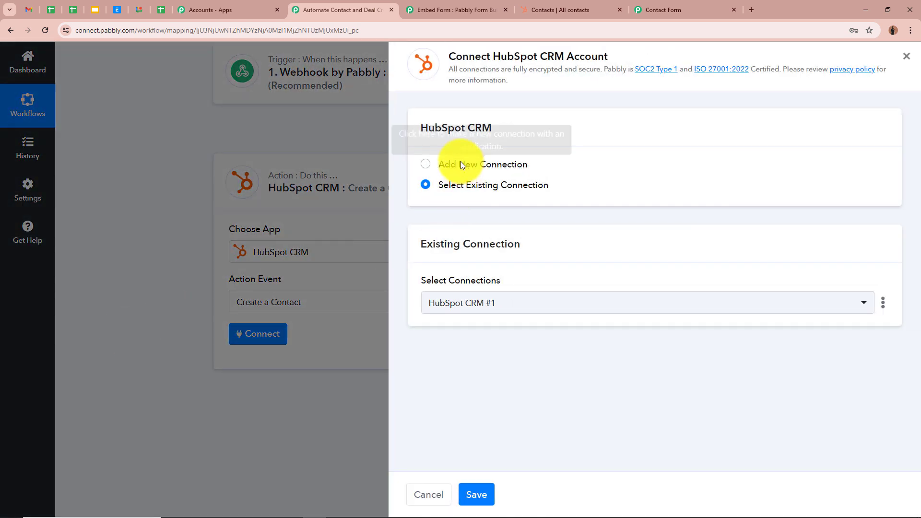
left_click(423, 166)
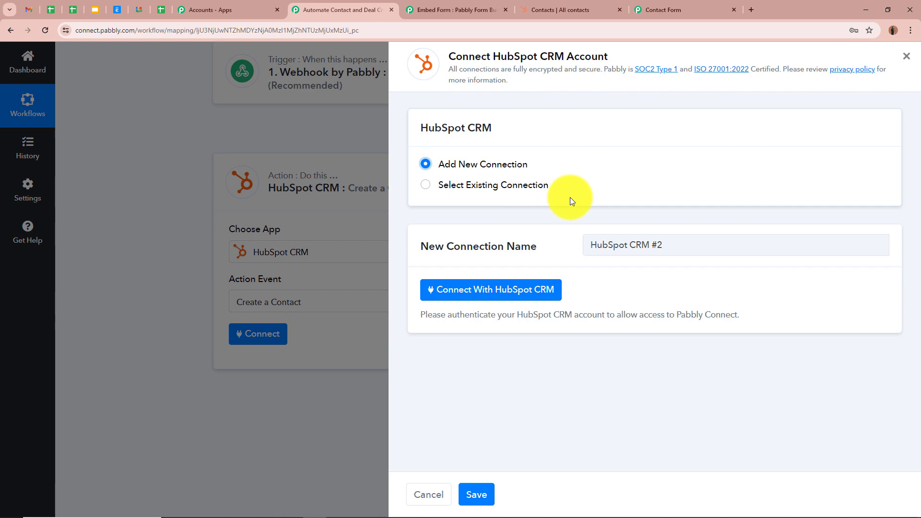
left_click(517, 289)
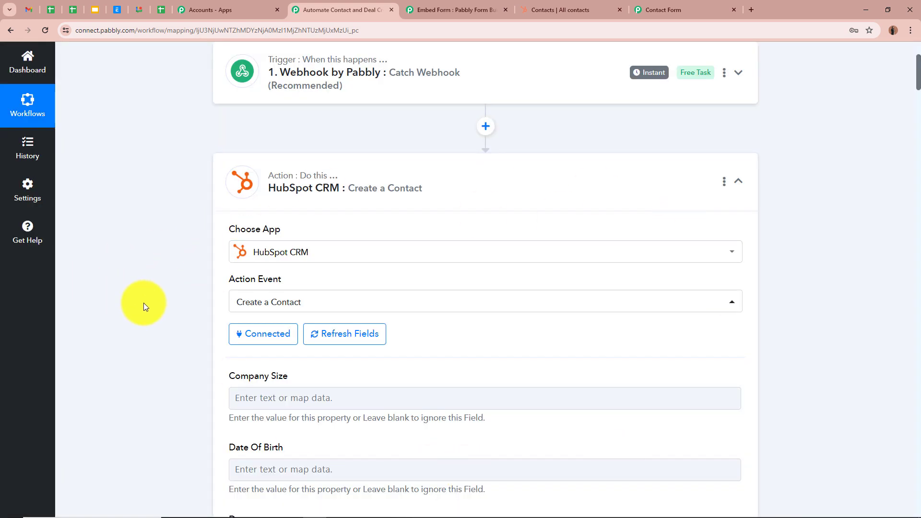
- Map the contact's First Name field to the webhook's First Name value
scroll(143, 304, "down", 3)
scroll(143, 303, "down", 3)
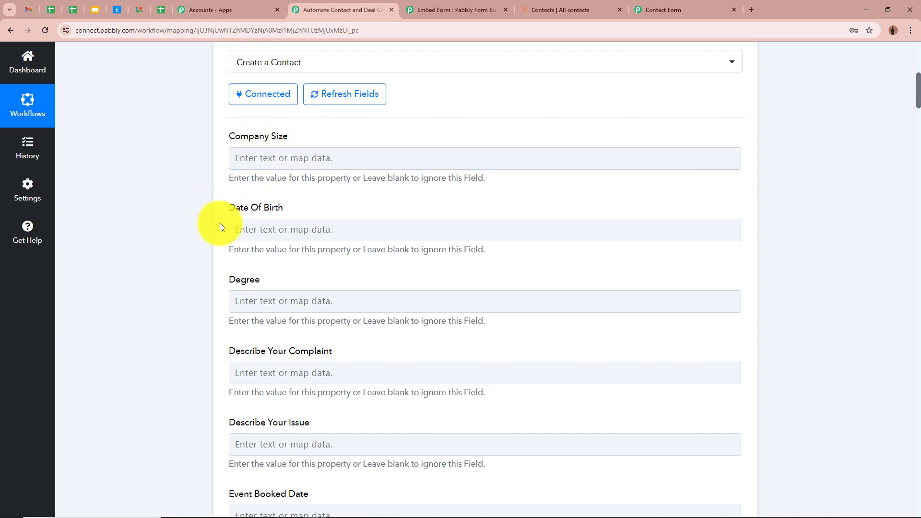
scroll(287, 317, "down", 1)
scroll(310, 339, "down", 5)
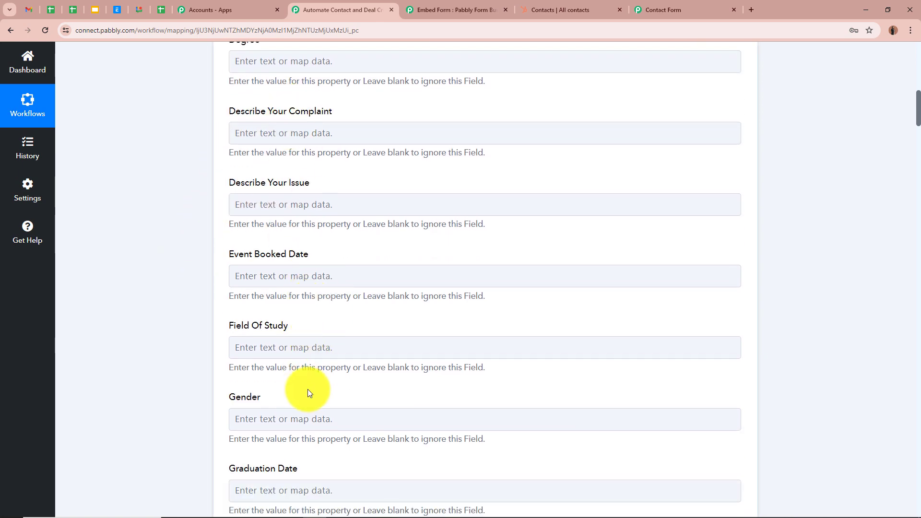
scroll(307, 392, "down", 6)
scroll(309, 393, "down", 15)
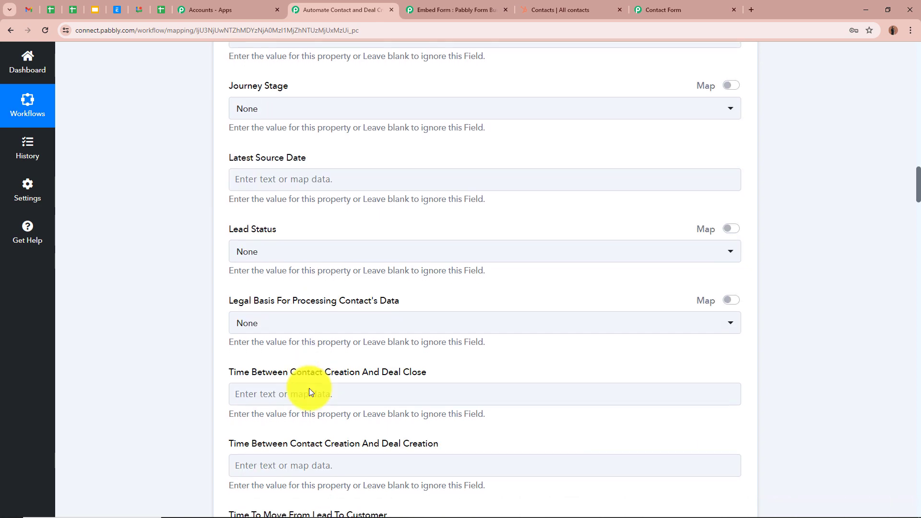
scroll(309, 392, "down", 9)
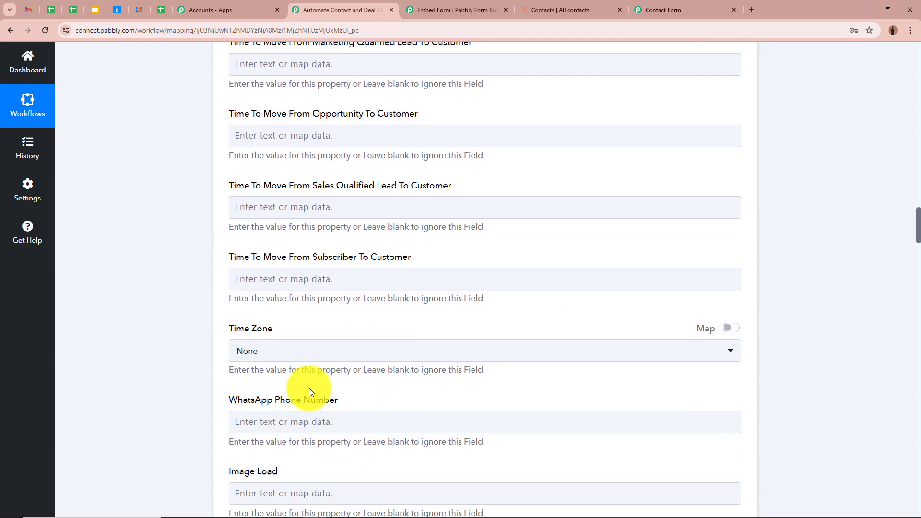
scroll(309, 388, "down", 6)
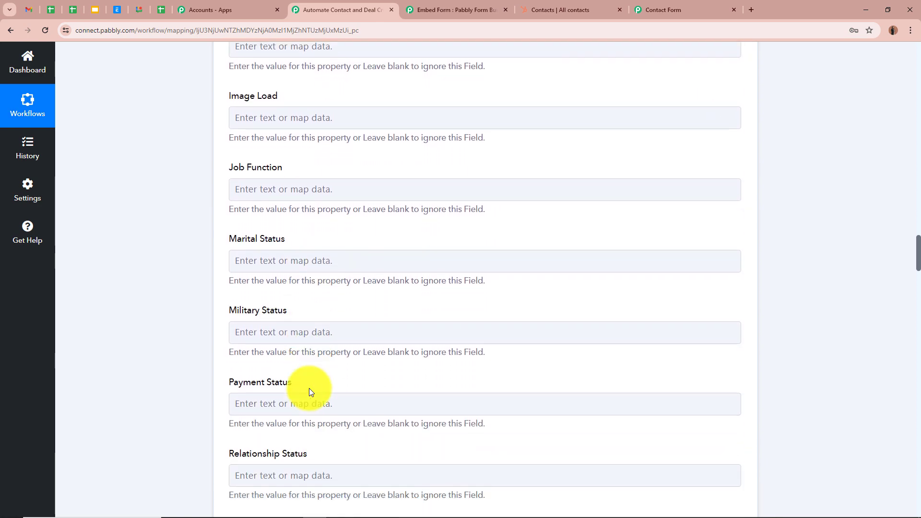
scroll(133, 254, "down", 2)
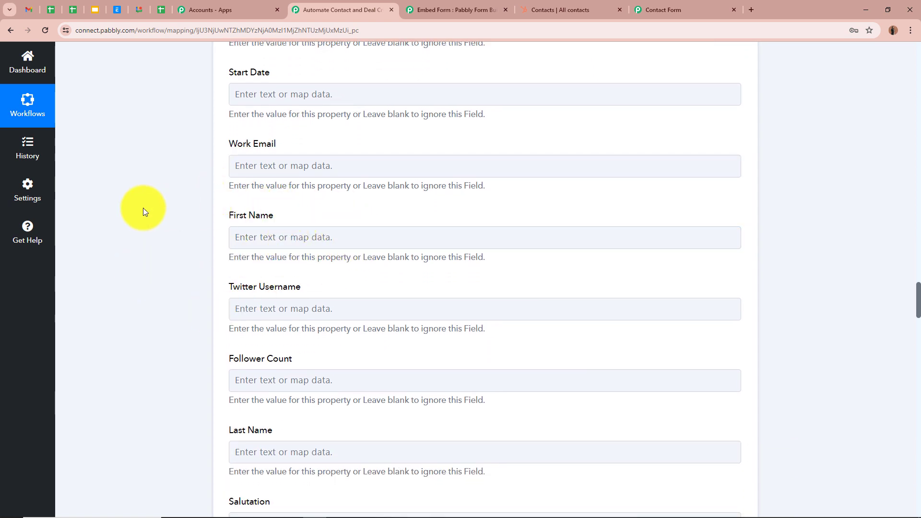
left_click(319, 235)
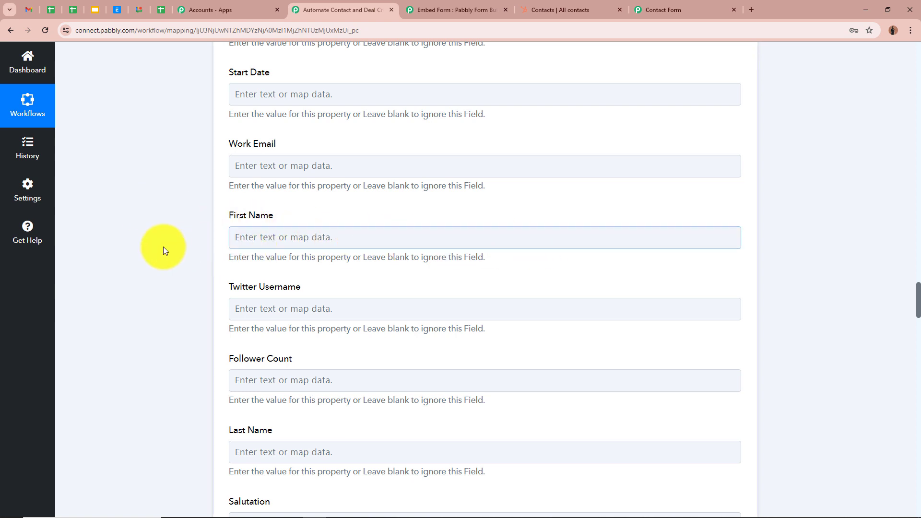
left_click(165, 267)
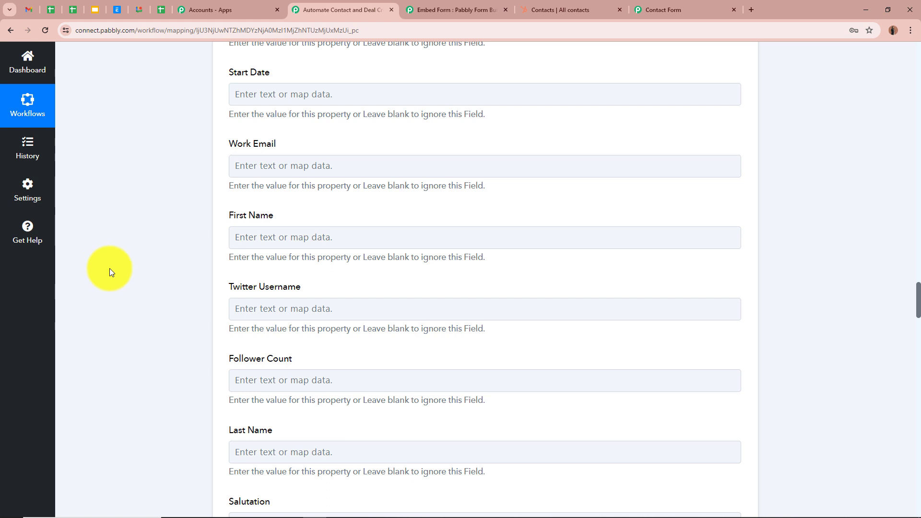
left_click(290, 232)
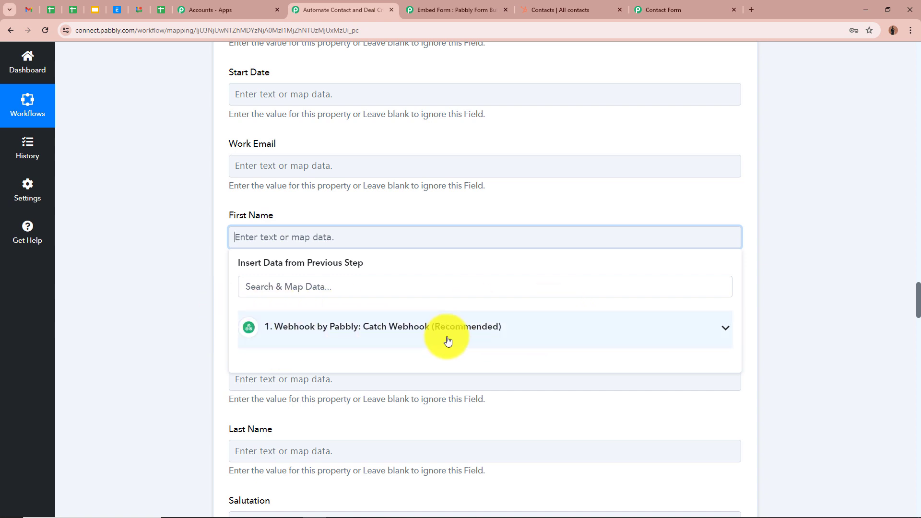
left_click(729, 331)
scroll(407, 485, "down", 1)
scroll(404, 484, "up", 3)
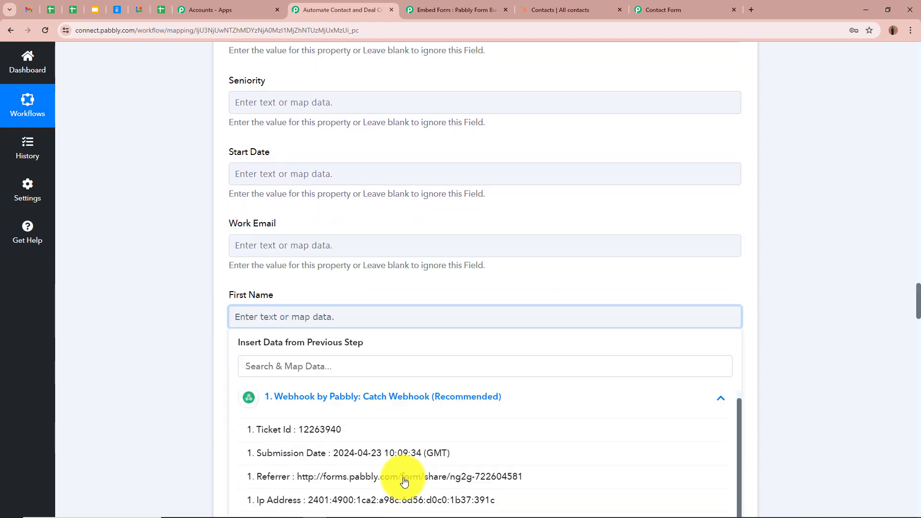
scroll(403, 422, "down", 3)
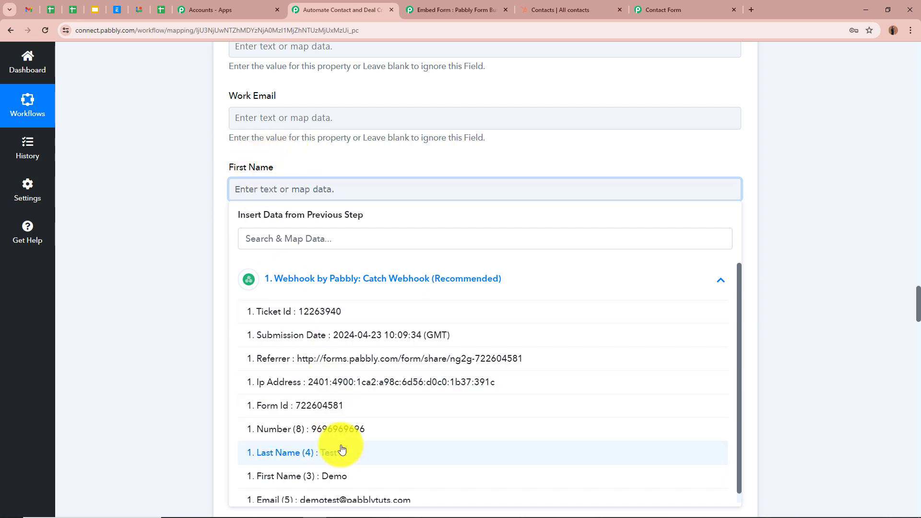
left_click(340, 476)
left_click(190, 273)
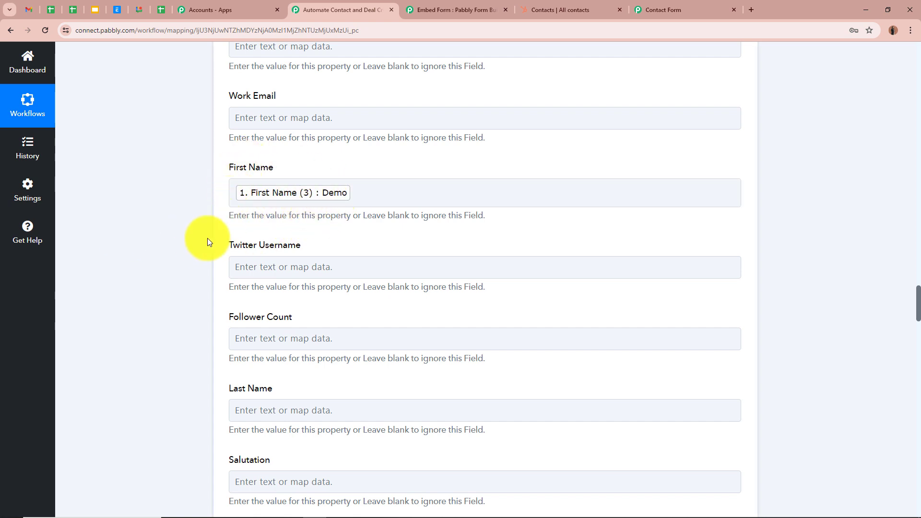
- Map the Last Name field to the webhook's Last Name value
scroll(178, 264, "down", 3)
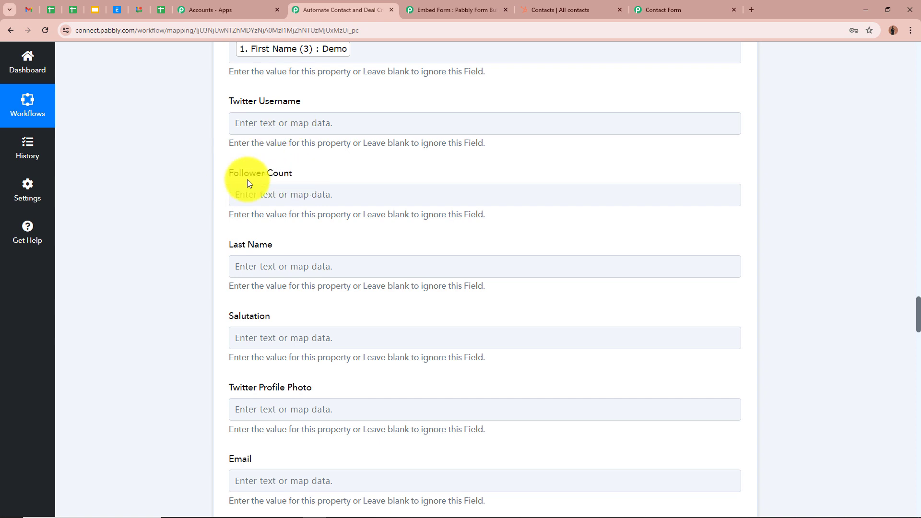
scroll(209, 218, "down", 1)
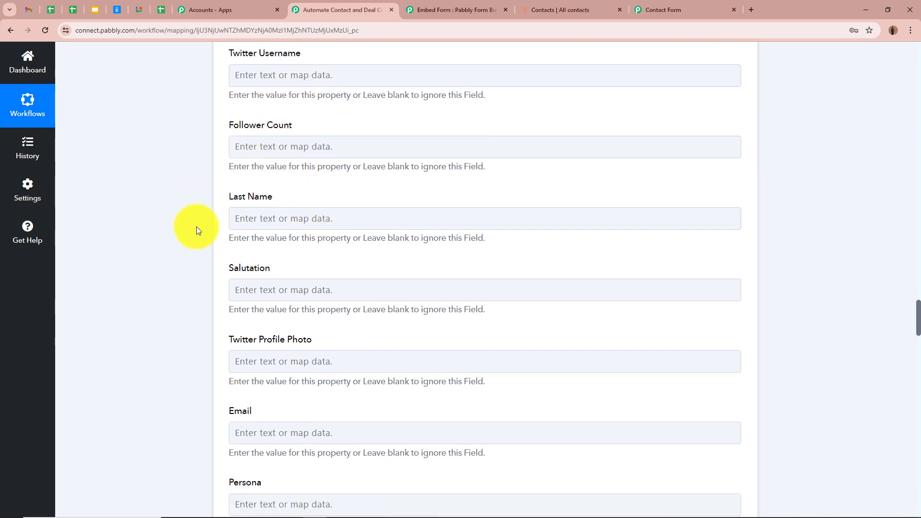
left_click(265, 216)
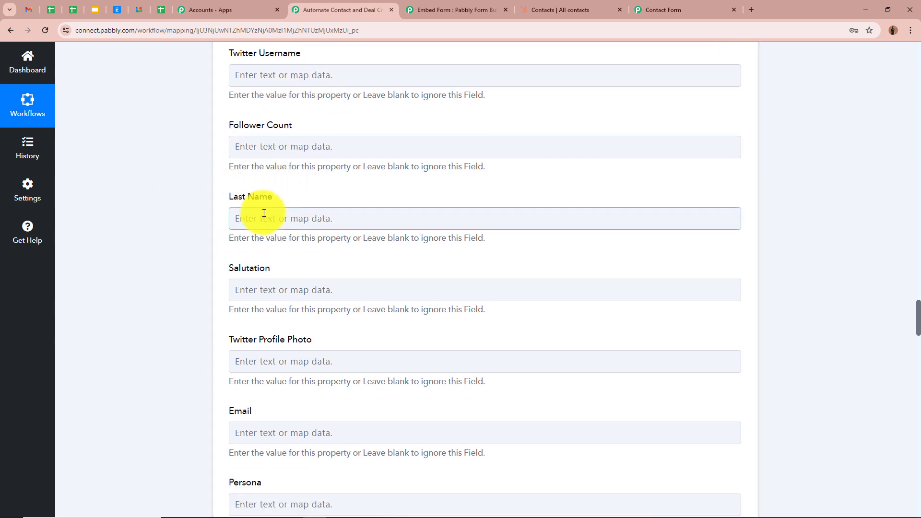
left_click(695, 309)
scroll(405, 355, "down", 1)
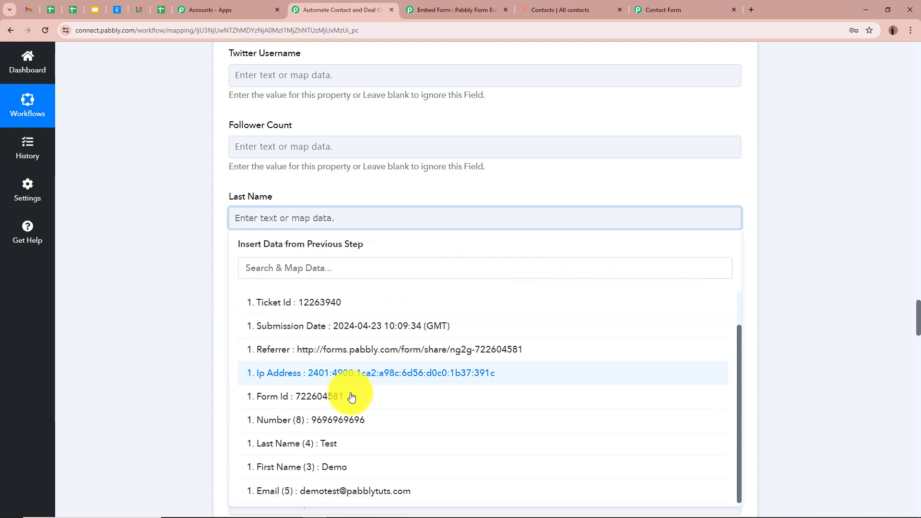
left_click(308, 442)
left_click(150, 279)
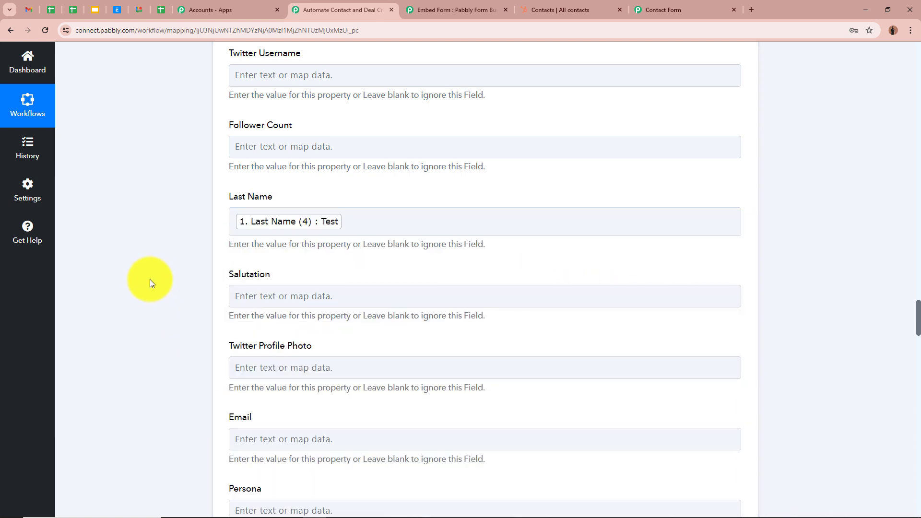
- Map the Email field to the webhook's Email value
scroll(149, 279, "down", 3)
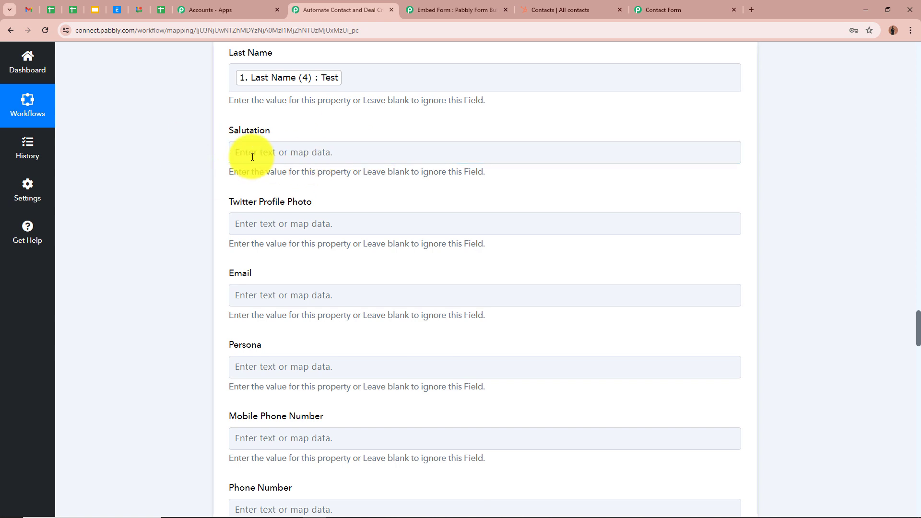
scroll(204, 239, "down", 1)
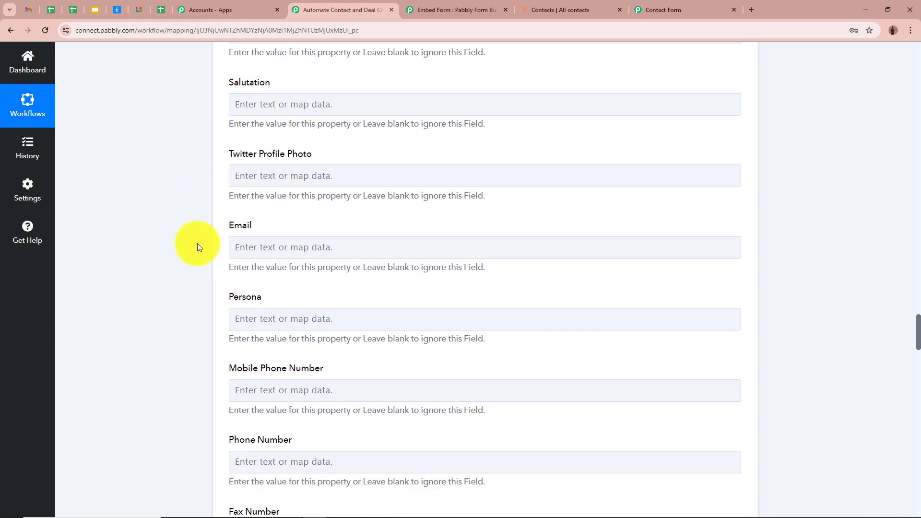
left_click(268, 249)
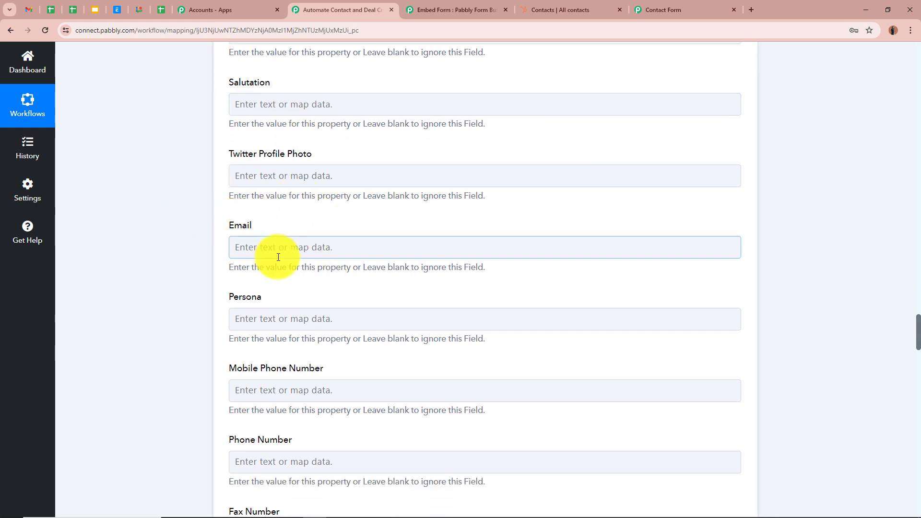
left_click(715, 342)
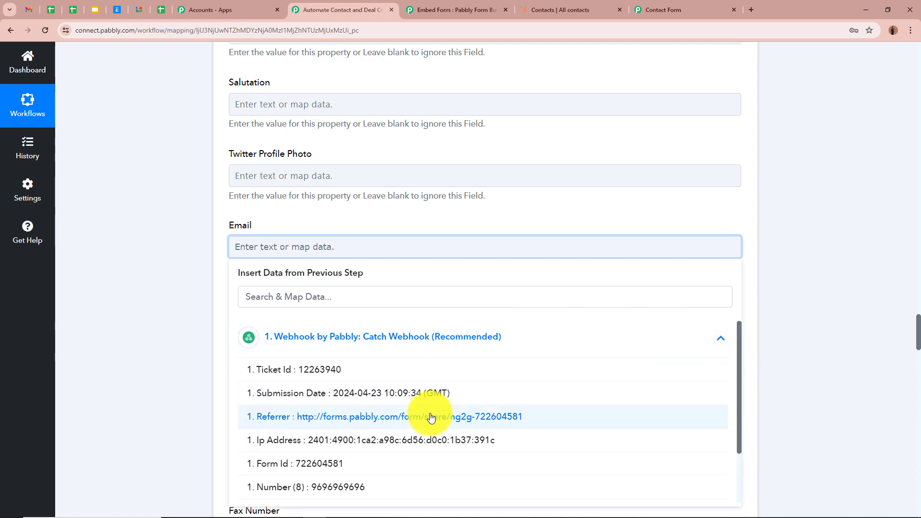
scroll(427, 413, "down", 1)
left_click(338, 490)
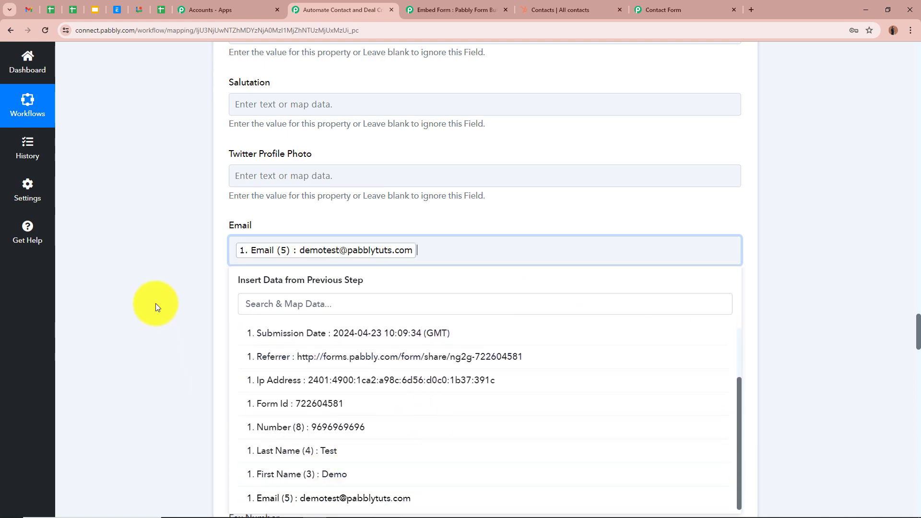
left_click(156, 304)
- Map the Phone Number field to the webhook's Number value
scroll(156, 303, "down", 3)
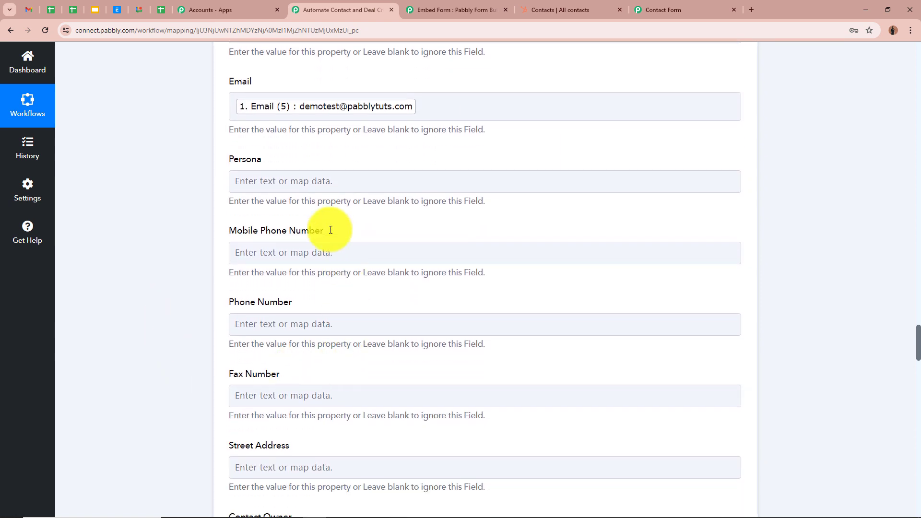
left_click(291, 324)
left_click(722, 412)
scroll(484, 447, "down", 2)
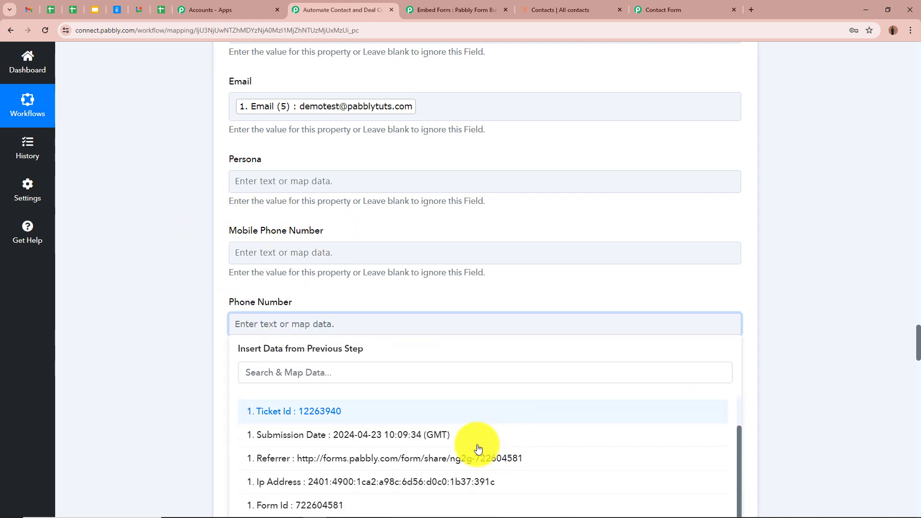
scroll(105, 395, "down", 3)
left_click(349, 421)
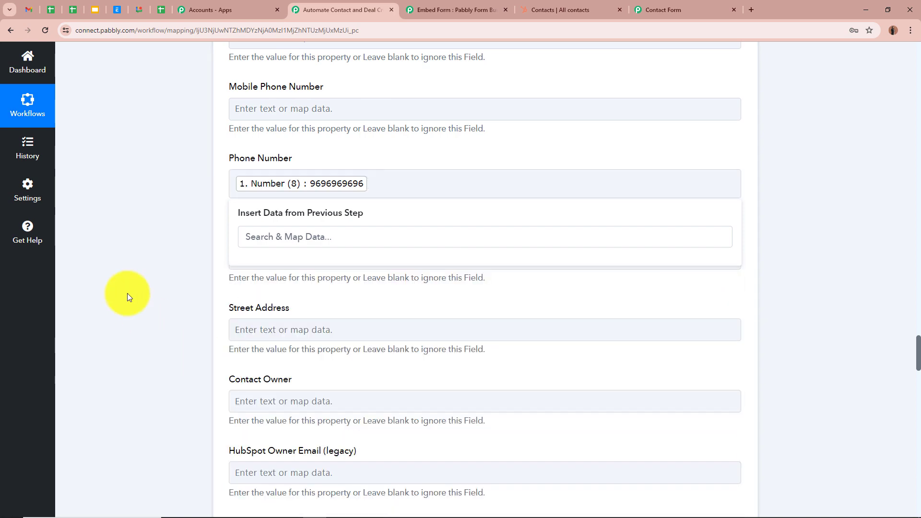
- Save the Create a Contact action and send a test request
scroll(180, 293, "up", 5)
scroll(181, 292, "up", 2)
scroll(154, 272, "down", 10)
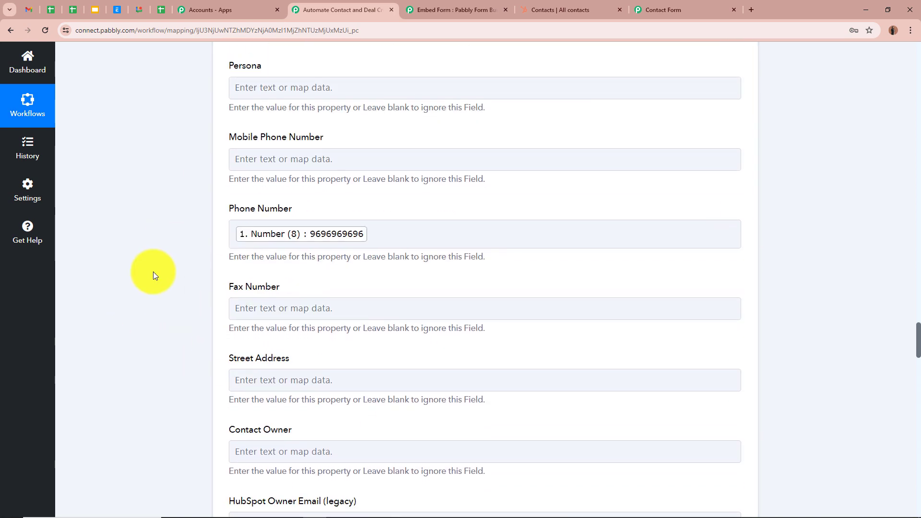
scroll(212, 338, "down", 1)
scroll(160, 320, "down", 20)
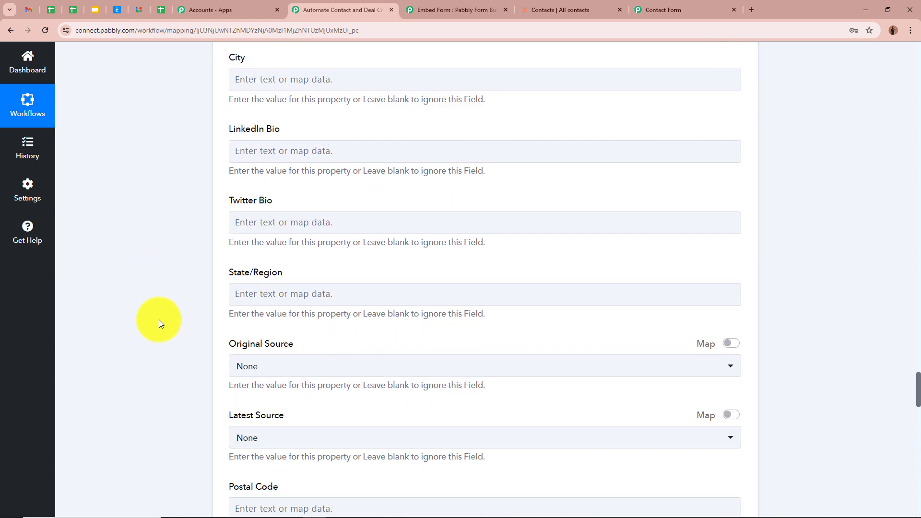
scroll(158, 318, "down", 8)
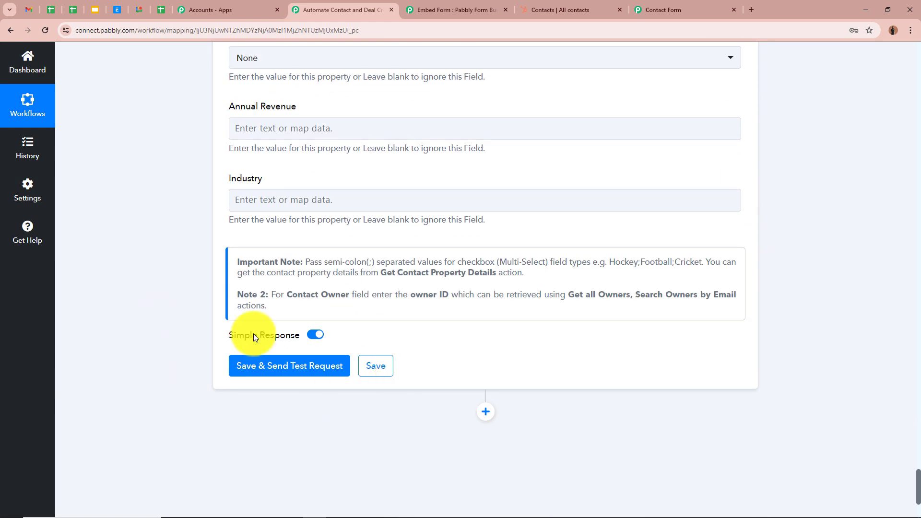
left_click(307, 369)
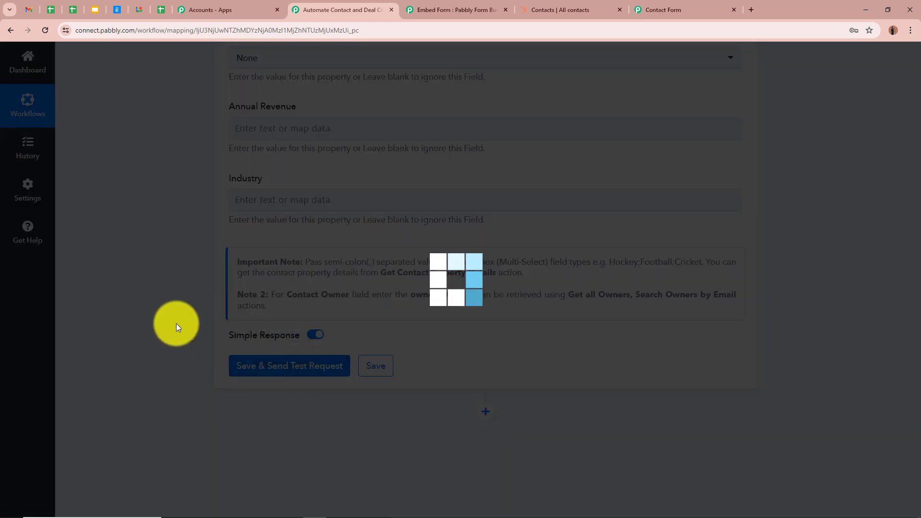
- Review the response received from HubSpot for the test request
scroll(191, 330, "down", 4)
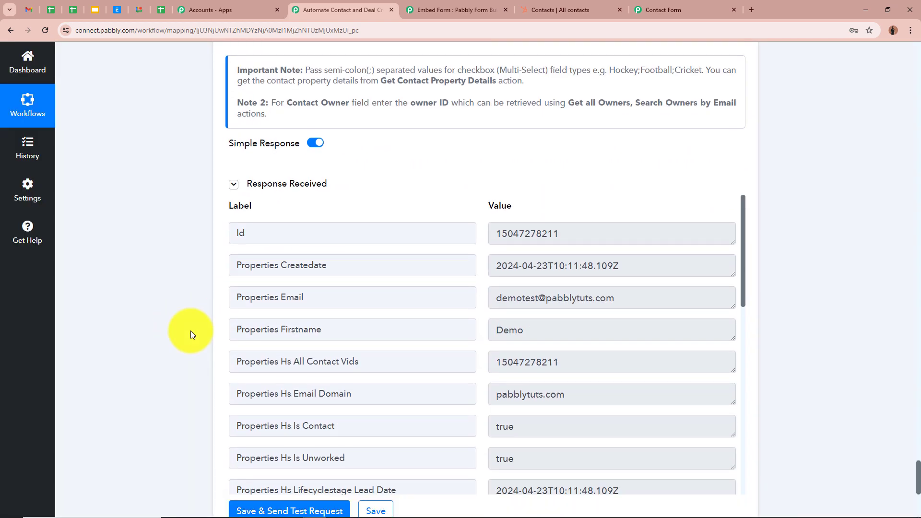
scroll(555, 388, "down", 10)
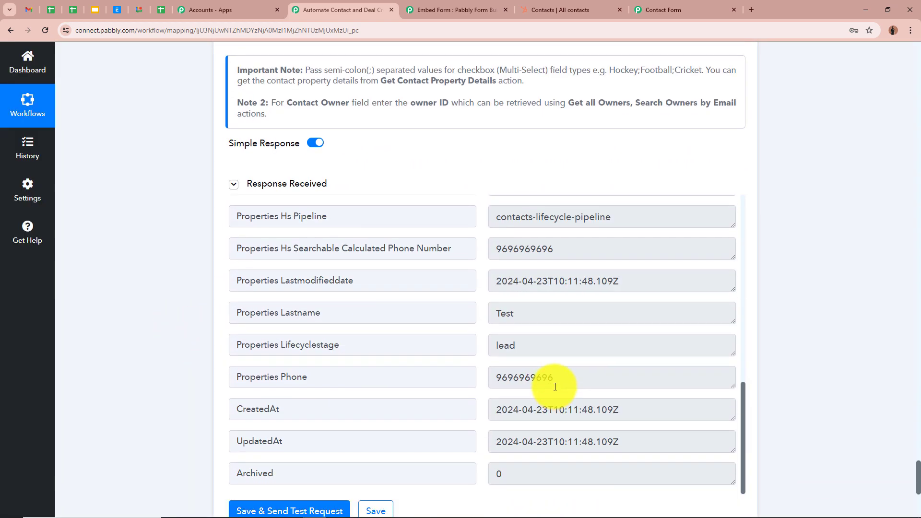
scroll(555, 386, "up", 10)
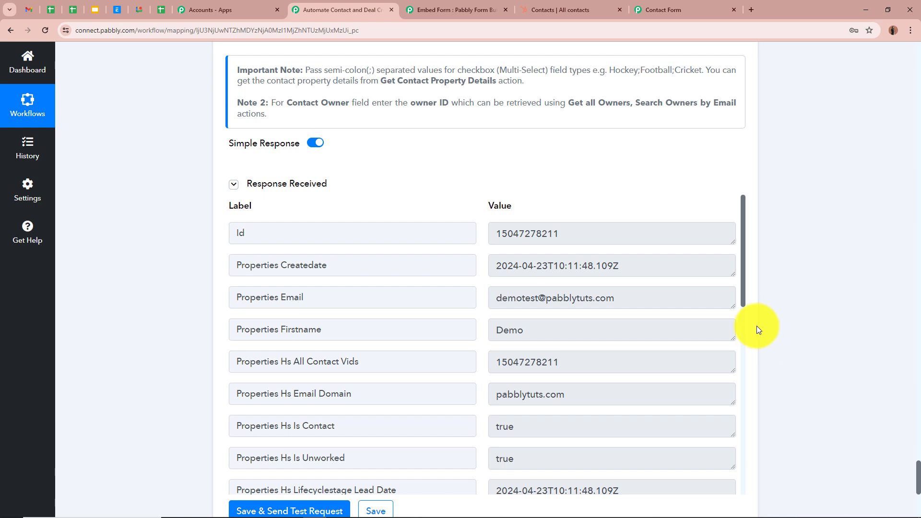
- Check the new Demo Test contact in HubSpot's contact list and record, then return to the workflow
left_click(548, 9)
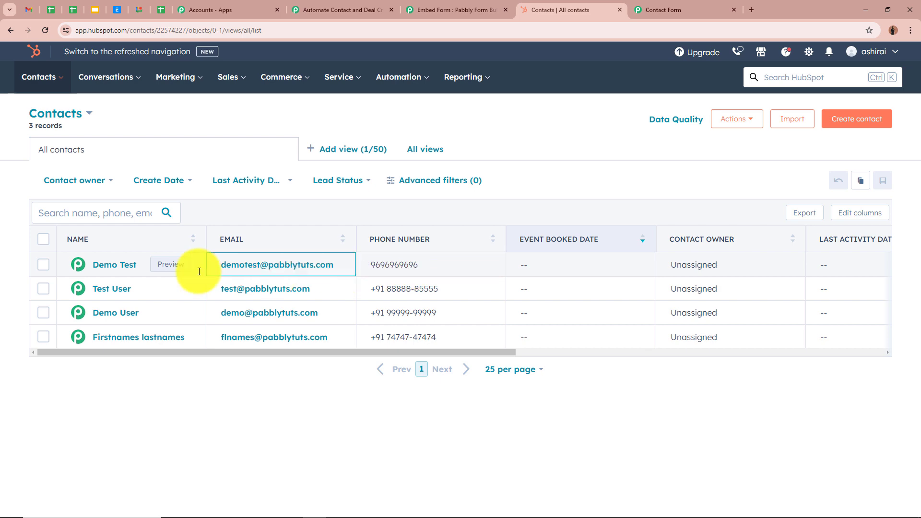
left_click(117, 267)
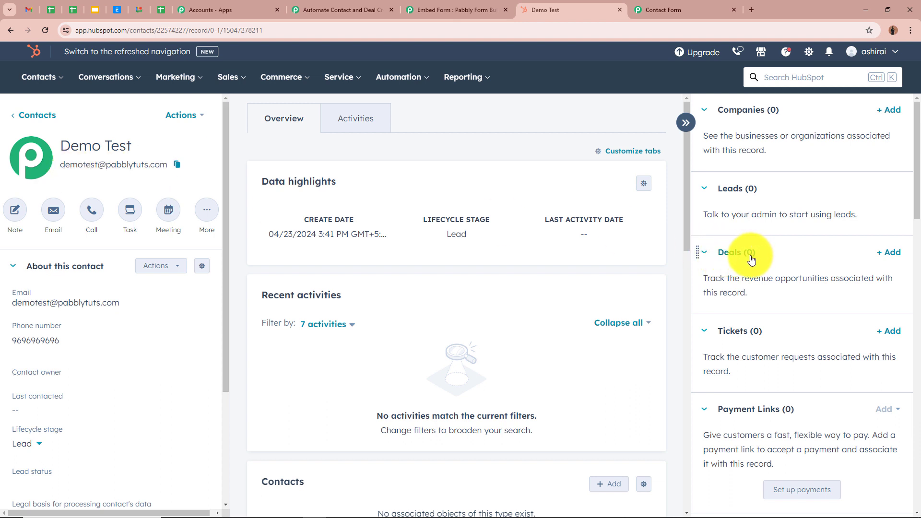
left_click(311, 9)
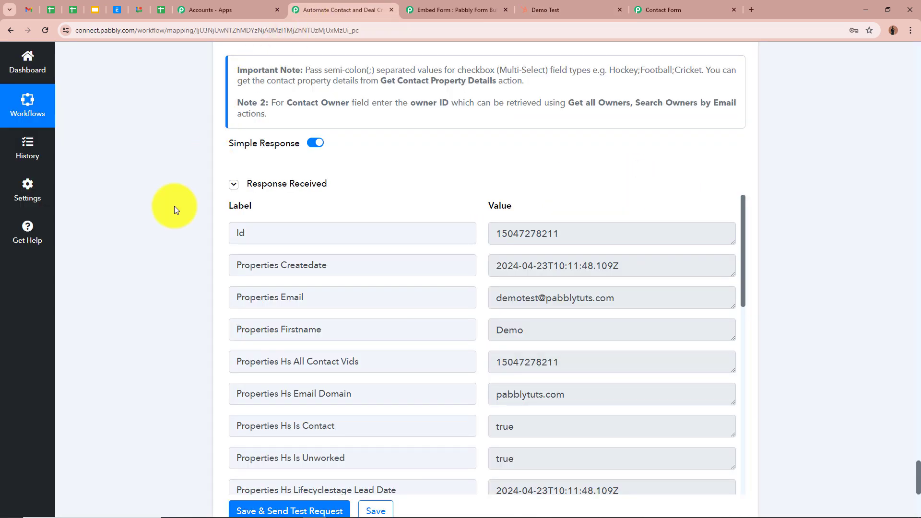
- Add a new HubSpot CRM action step with the Create a Deal action event
scroll(144, 233, "down", 6)
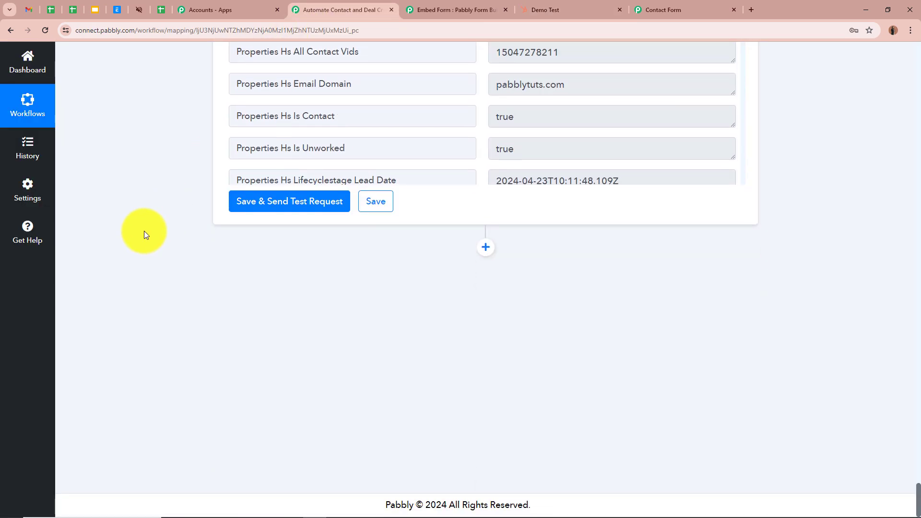
left_click(485, 247)
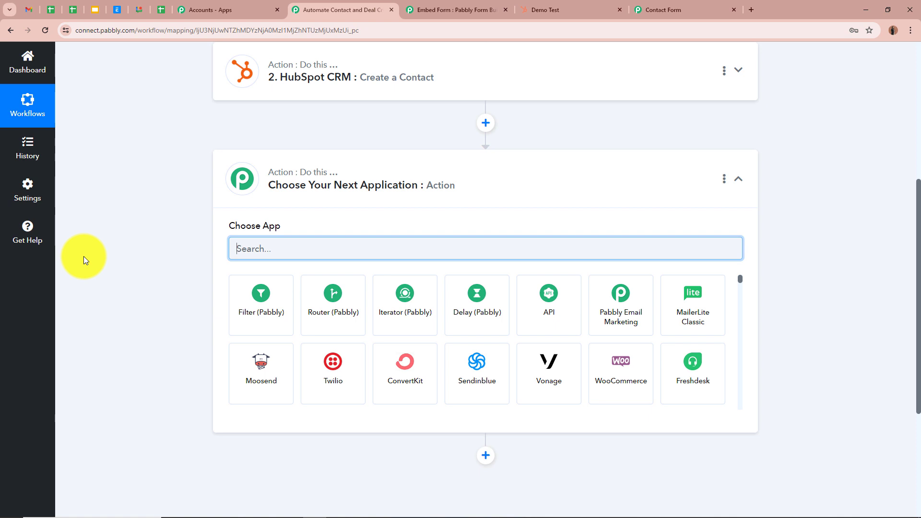
type("Hub")
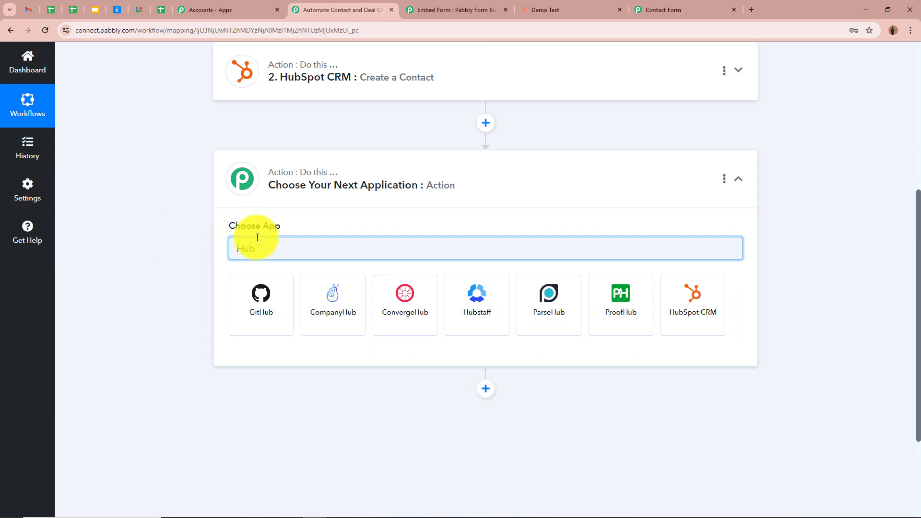
left_click(696, 293)
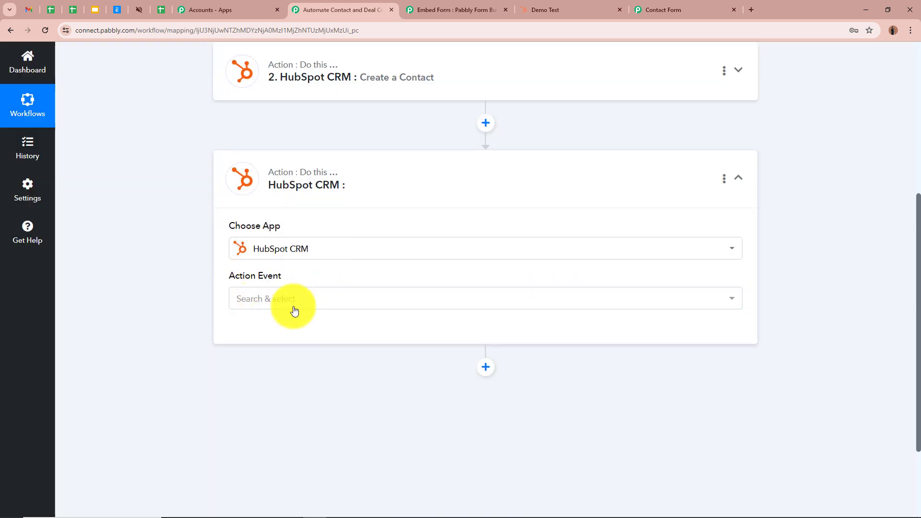
left_click(297, 300)
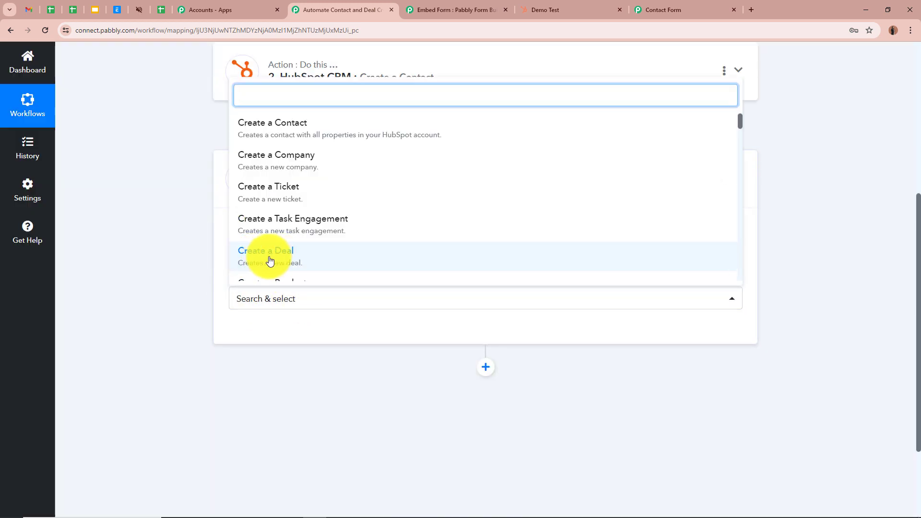
left_click(338, 259)
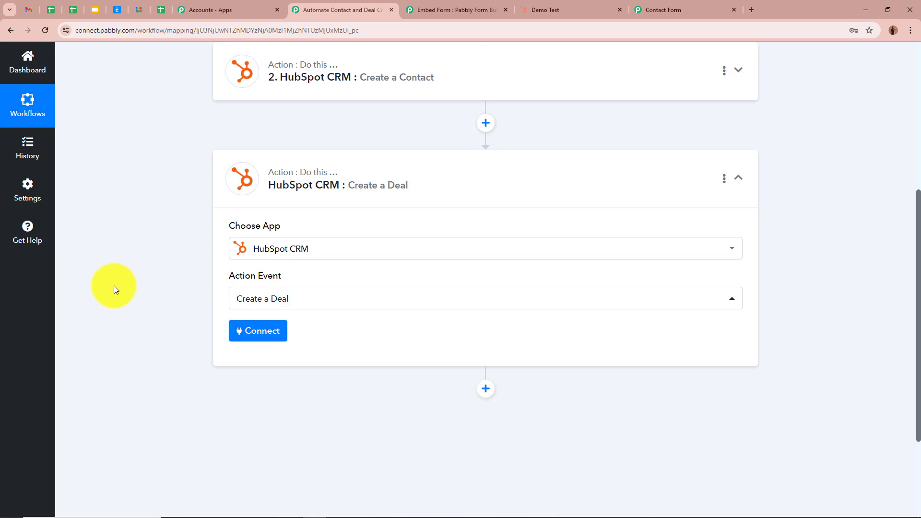
- Connect the deal action using the existing HubSpot CRM #2 connection
scroll(115, 295, "down", 3)
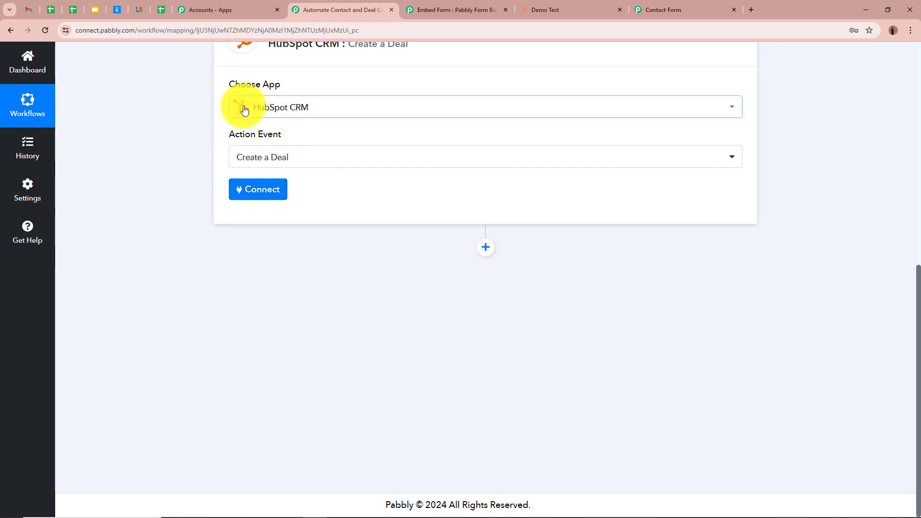
left_click(254, 188)
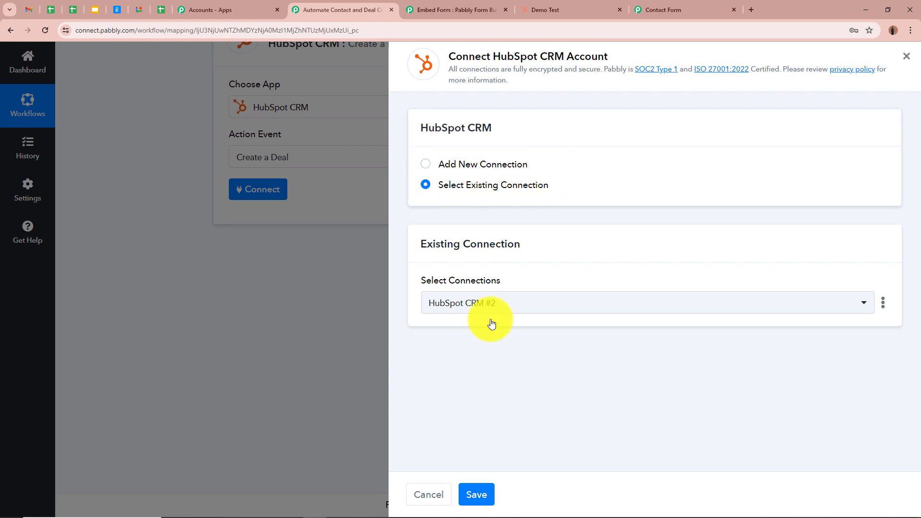
left_click(482, 496)
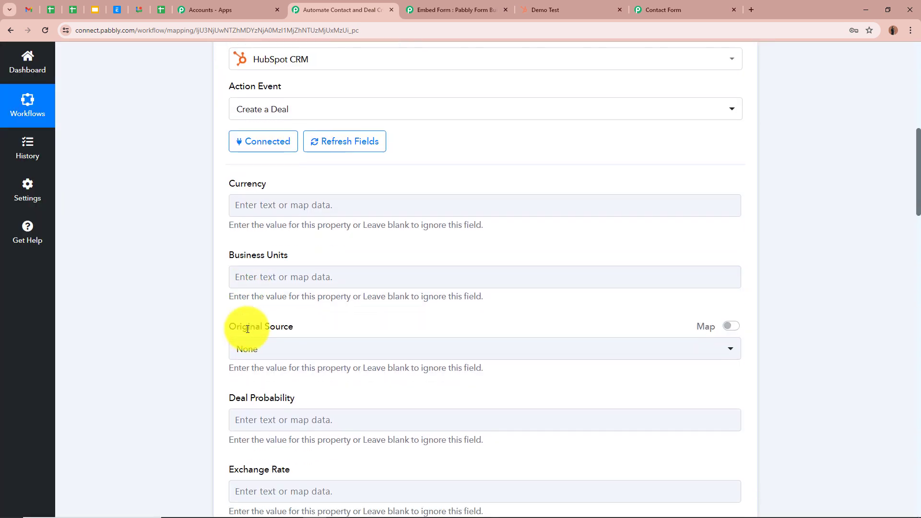
- Set the deal's Currency to USD
scroll(232, 297, "down", 1)
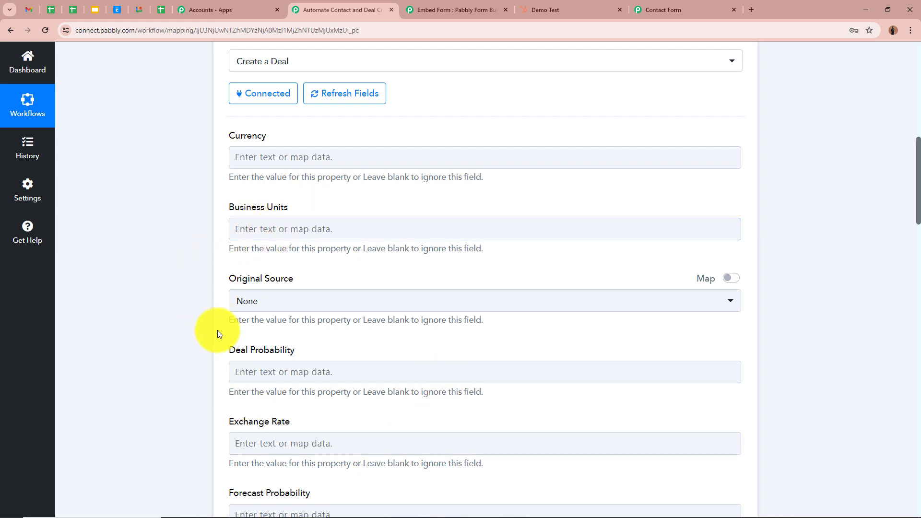
left_click(287, 165)
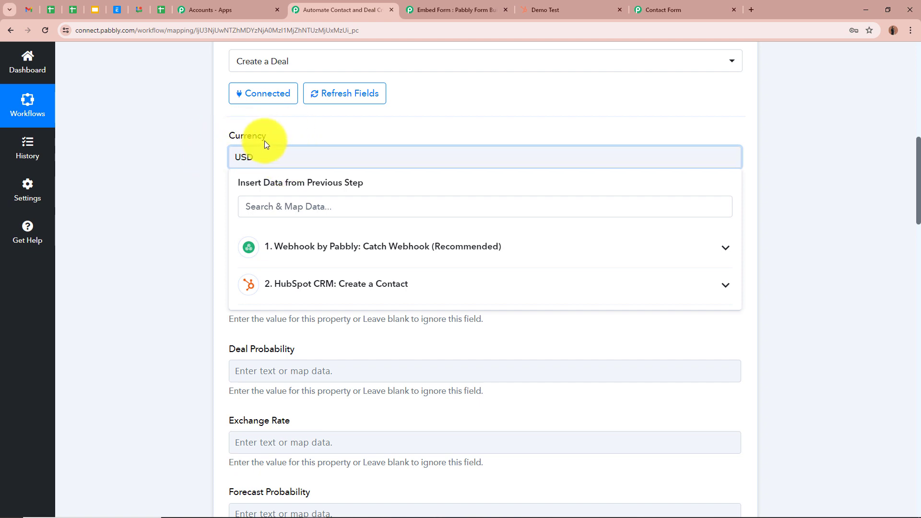
left_click(182, 175)
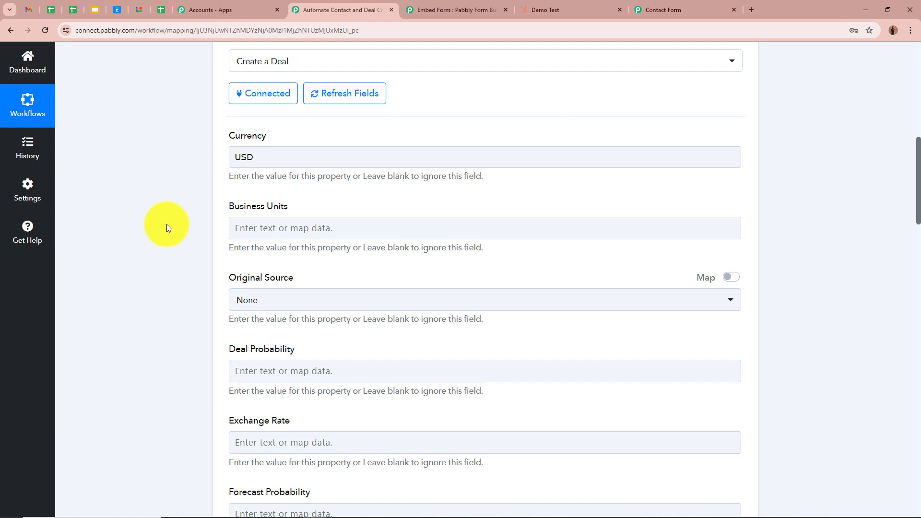
- Set the Deal Name to Demo Test Deal
scroll(167, 223, "down", 1)
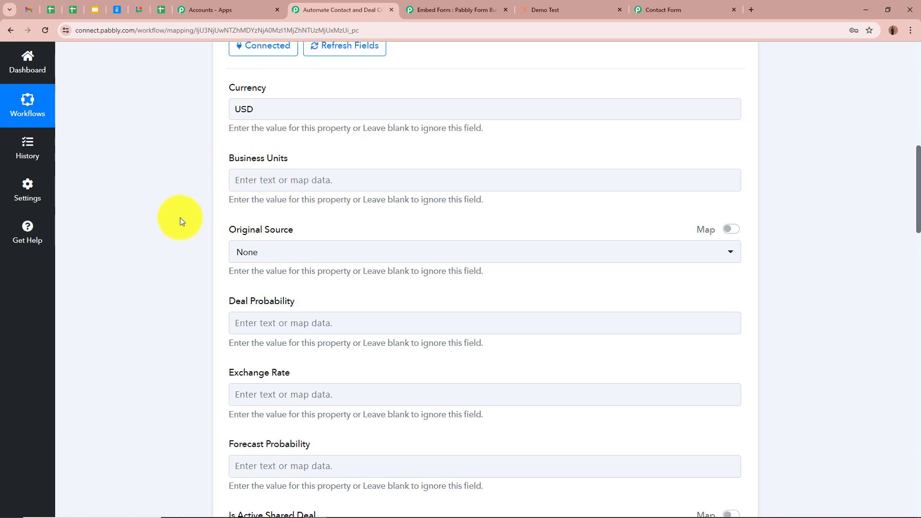
scroll(180, 221, "down", 1)
scroll(179, 221, "down", 1)
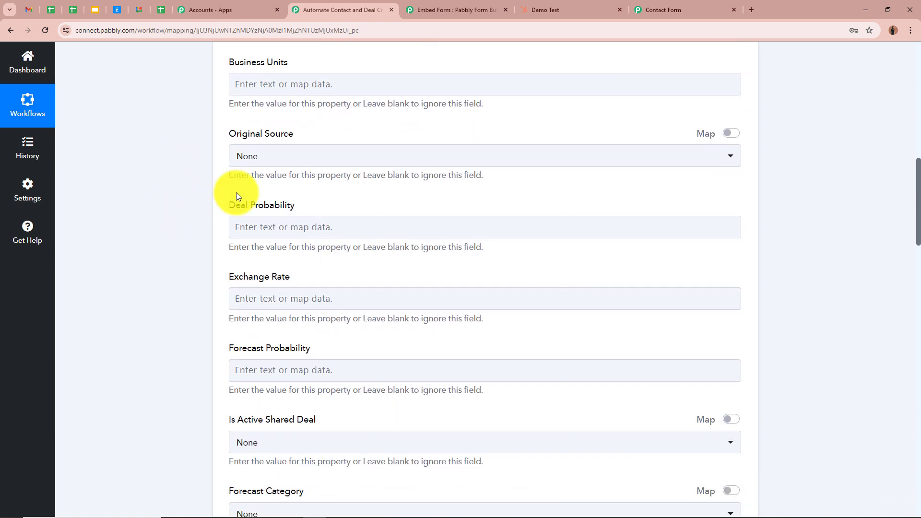
scroll(166, 384, "down", 7)
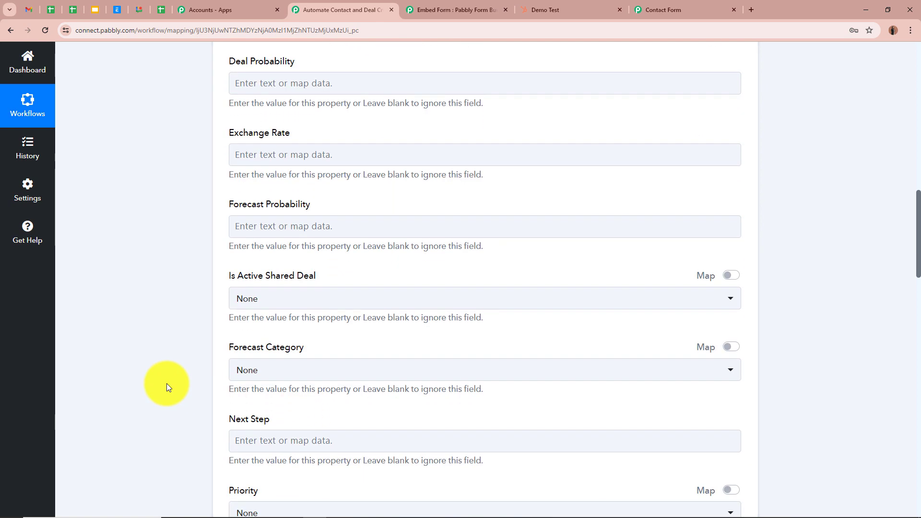
scroll(166, 384, "down", 3)
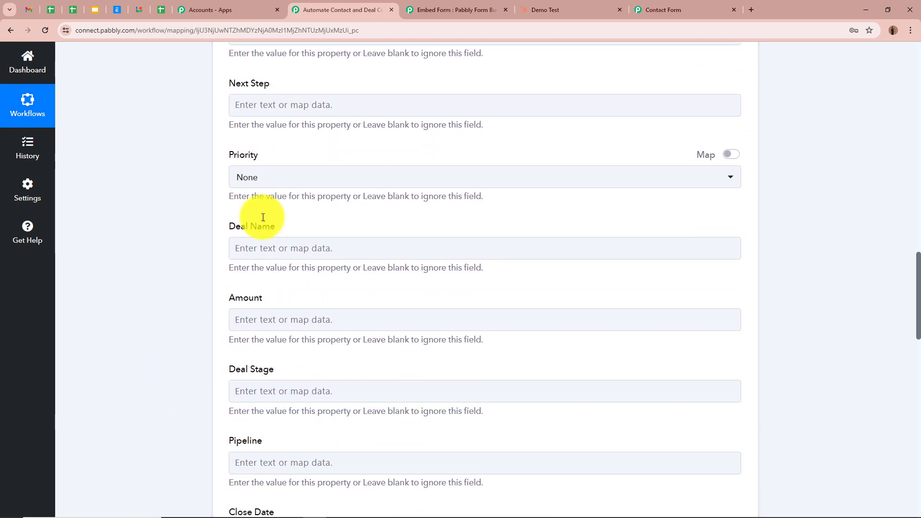
left_click(271, 244)
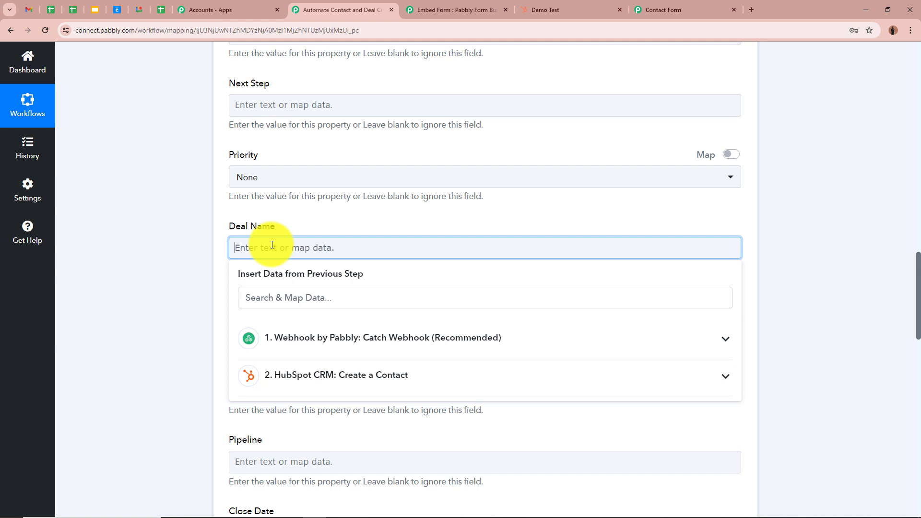
type("Demo Test Deal")
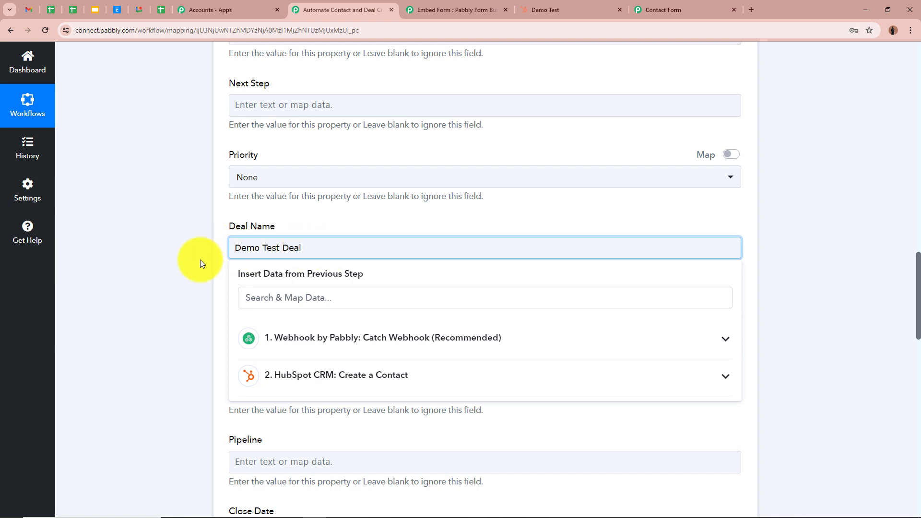
left_click(172, 260)
- Set the deal Amount to 1200
scroll(188, 261, "down", 1)
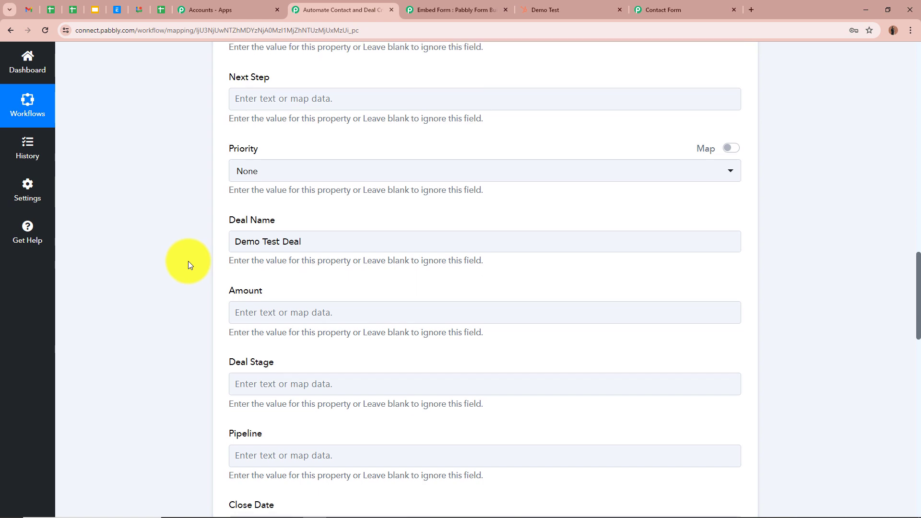
left_click(280, 276)
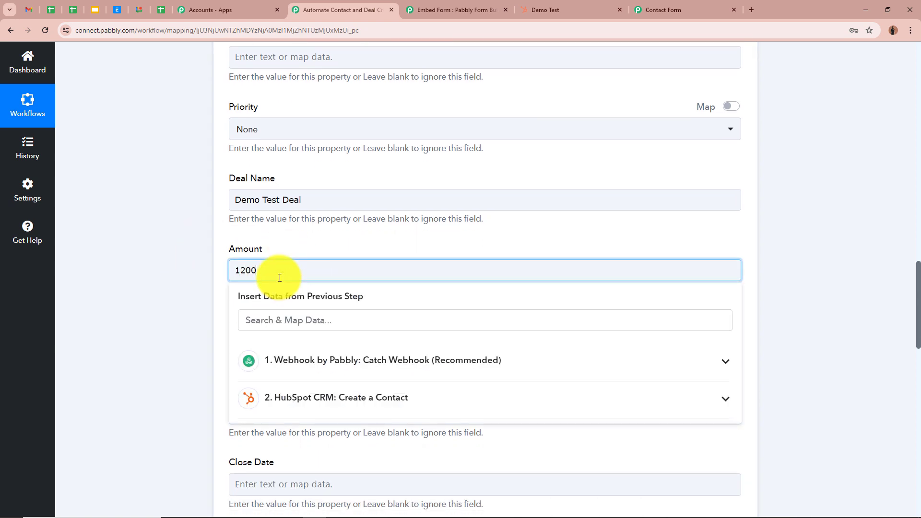
type("1200")
left_click(149, 304)
- Set the deal's Close Date to 2024-04-29 in YYYY-MM-DD format
scroll(467, 352, "down", 2)
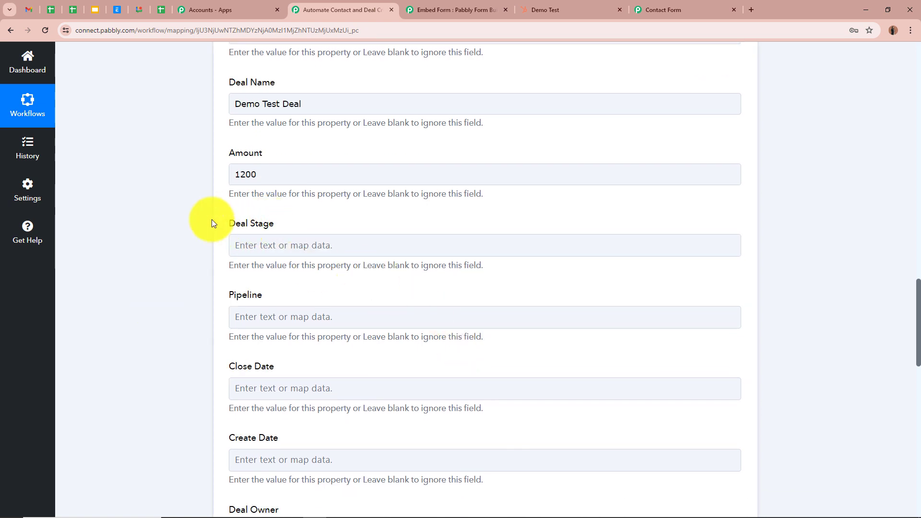
scroll(349, 298, "down", 2)
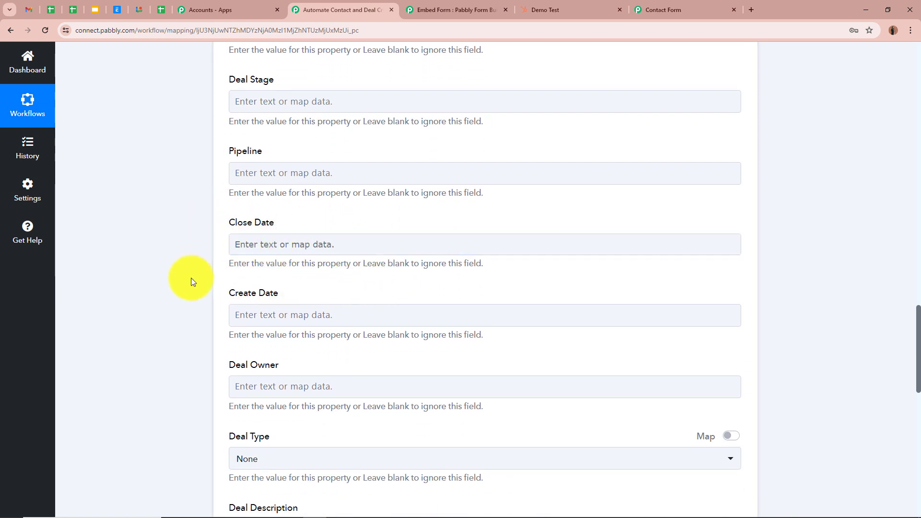
scroll(186, 278, "down", 9)
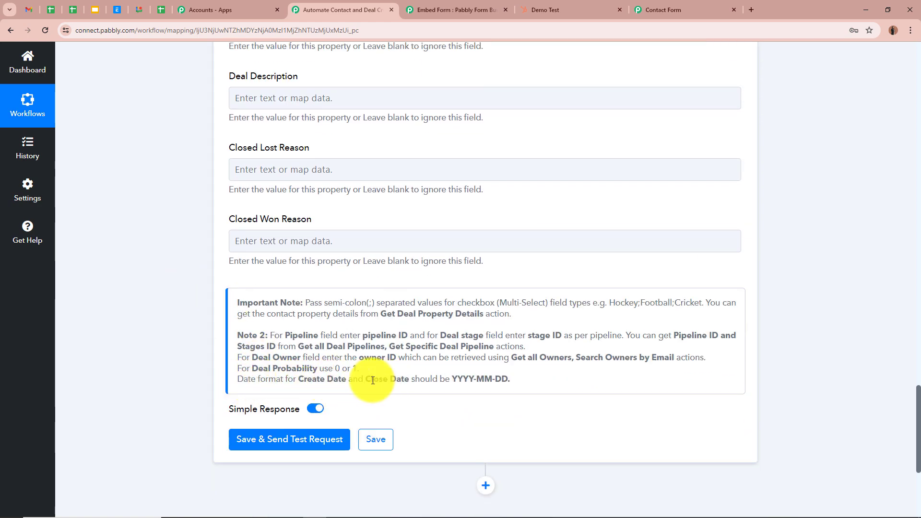
left_click_drag(450, 379, 520, 381)
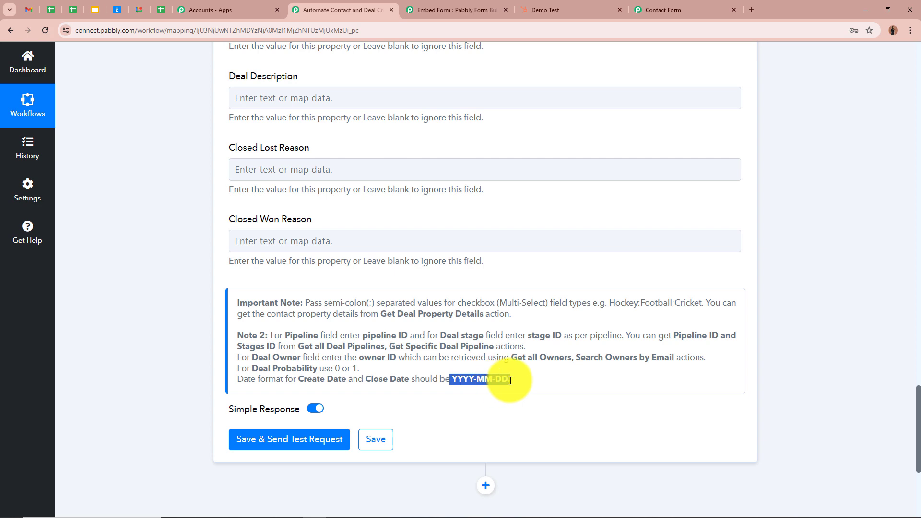
left_click(525, 385)
scroll(524, 385, "up", 9)
left_click(305, 240)
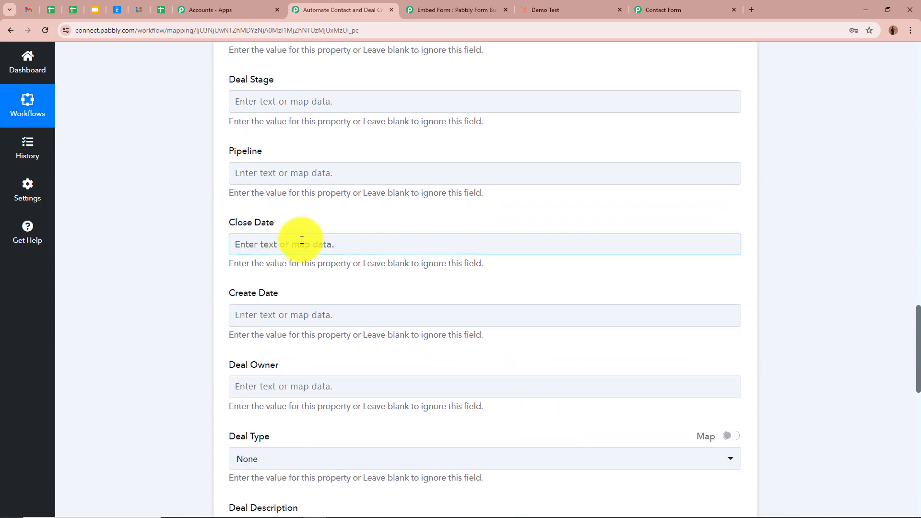
type("2024-04-29")
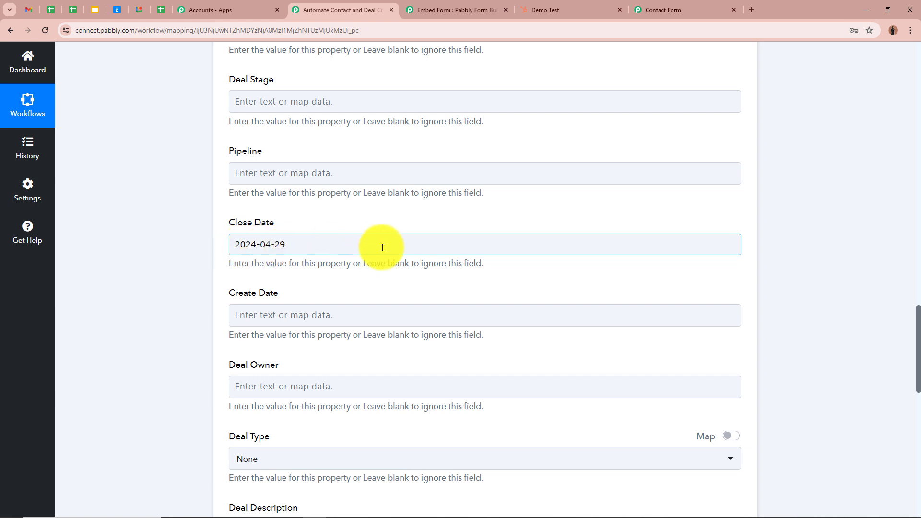
left_click(171, 225)
- Save the Create a Deal action and send a test request
scroll(174, 242, "down", 4)
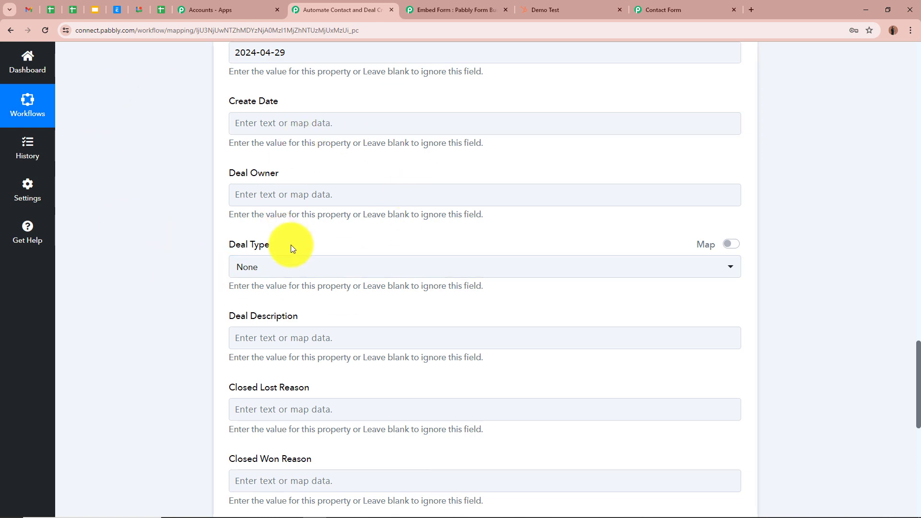
scroll(277, 287, "down", 4)
scroll(277, 287, "up", 5)
scroll(278, 288, "down", 5)
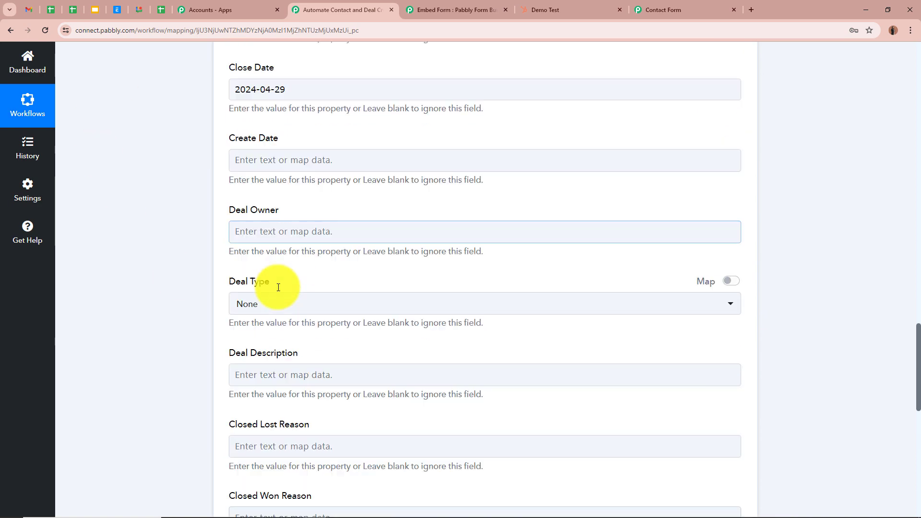
scroll(185, 265, "down", 4)
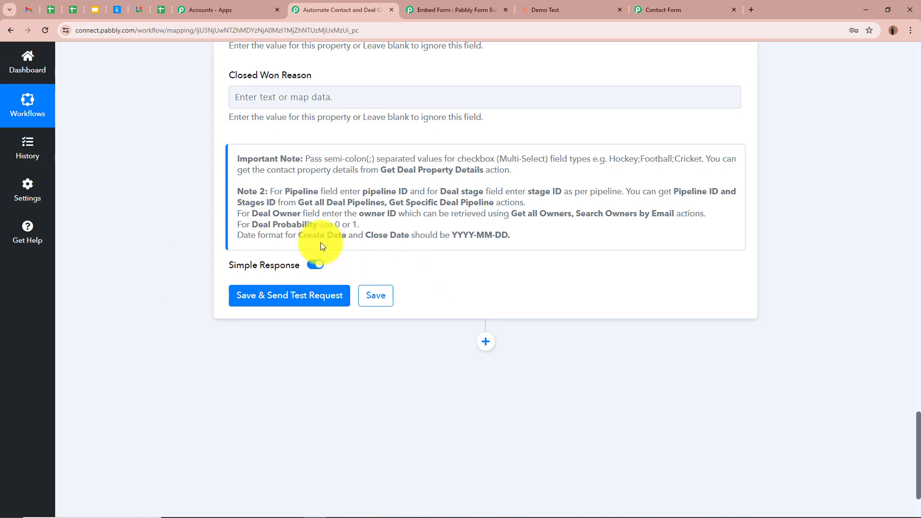
left_click(308, 307)
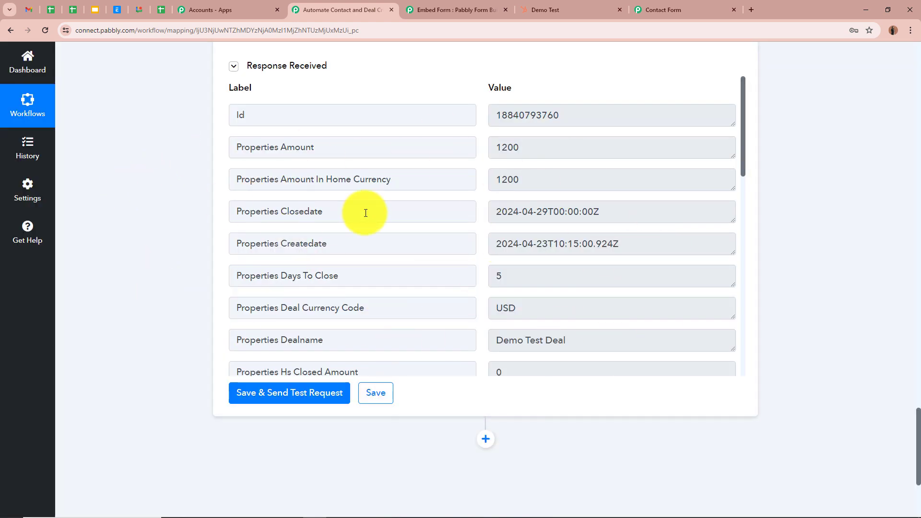
- Review the response received from HubSpot for the deal test request
scroll(551, 249, "down", 3)
scroll(554, 249, "up", 3)
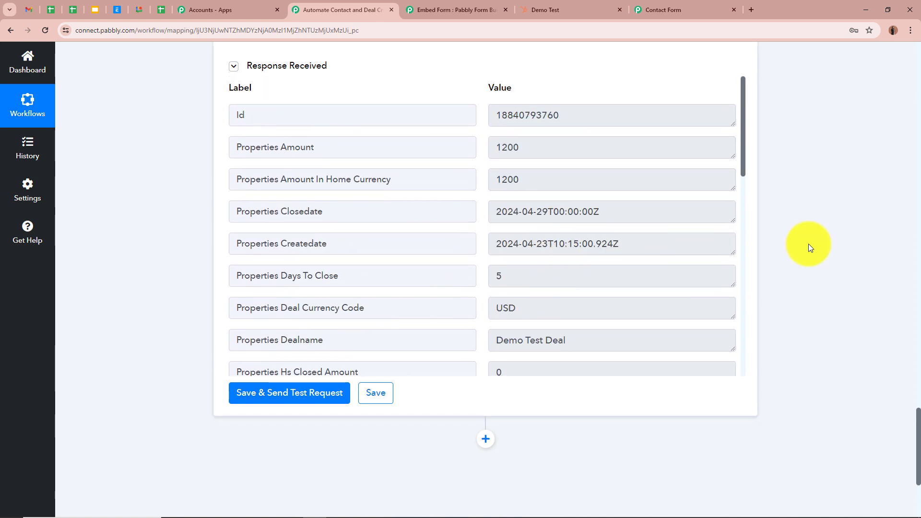
scroll(809, 246, "up", 6)
scroll(807, 247, "up", 1)
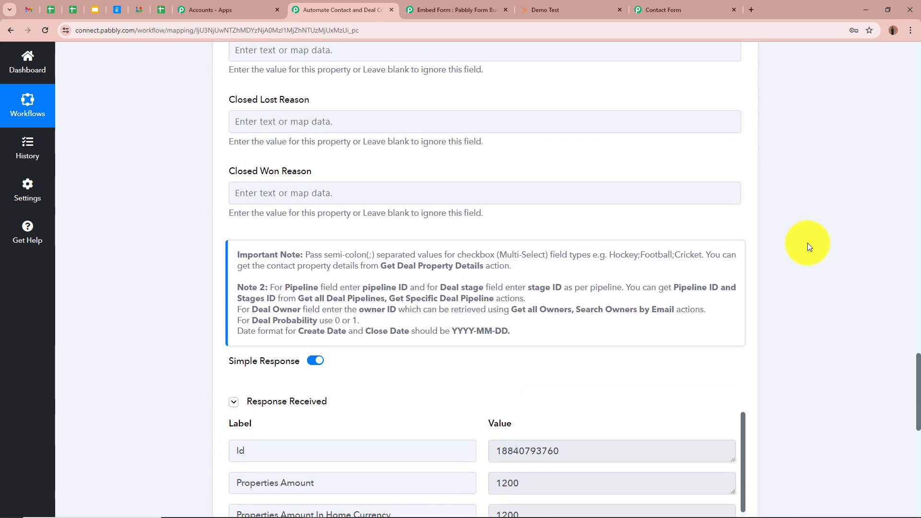
scroll(807, 242, "down", 6)
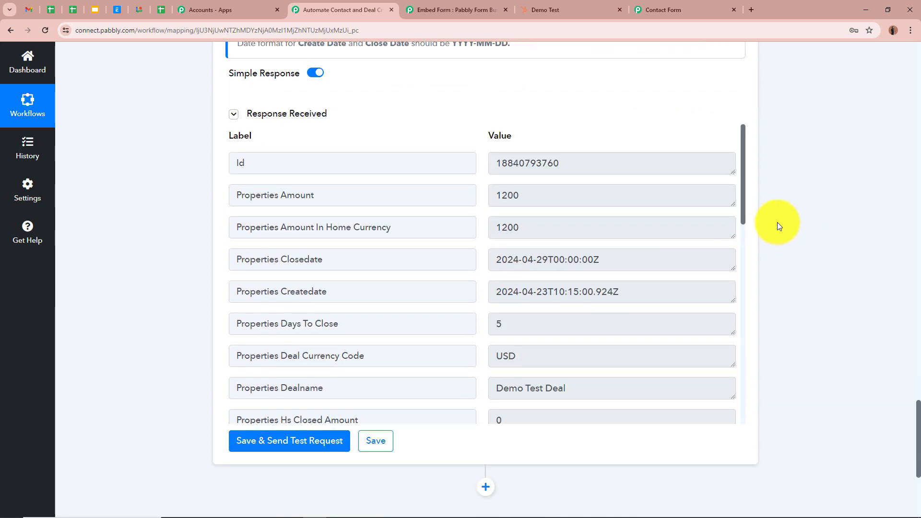
- Add a HubSpot CRM action step with the Associate Deal With Contact event and connect it using the existing HubSpot CRM #2 connection
scroll(777, 223, "down", 5)
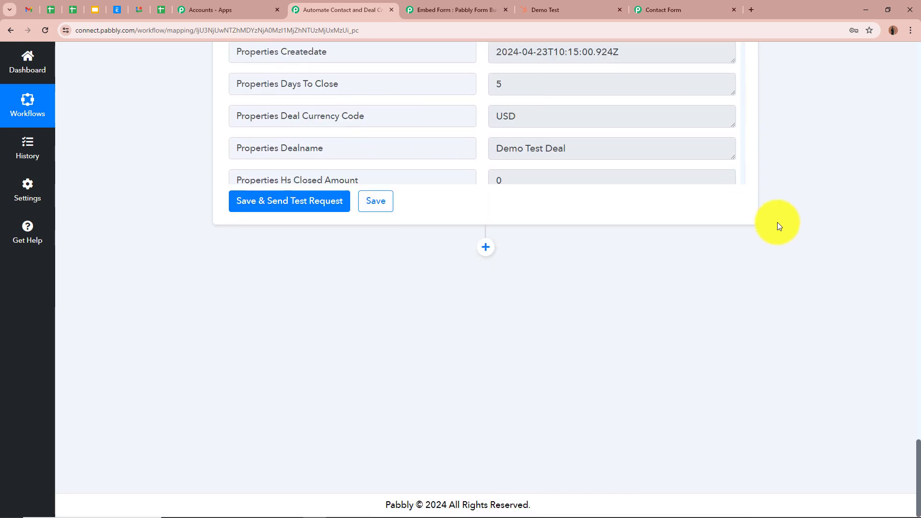
left_click(485, 248)
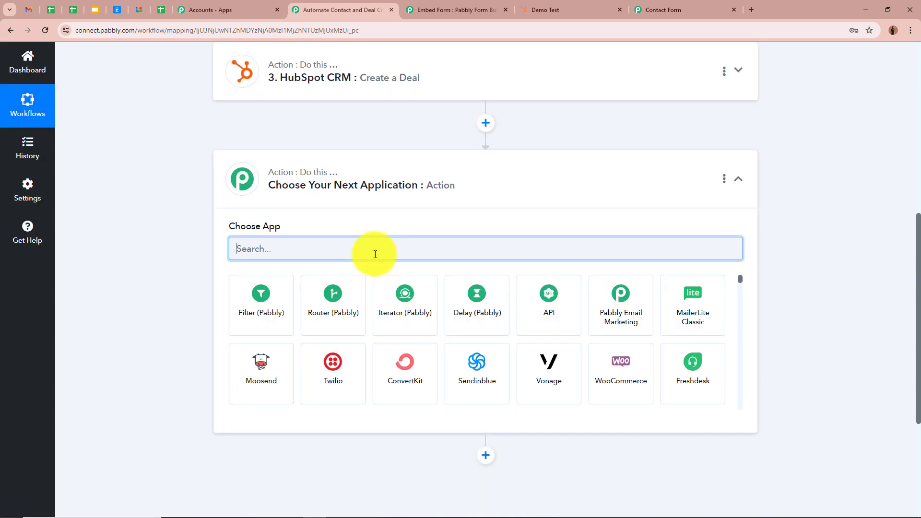
type("Hub")
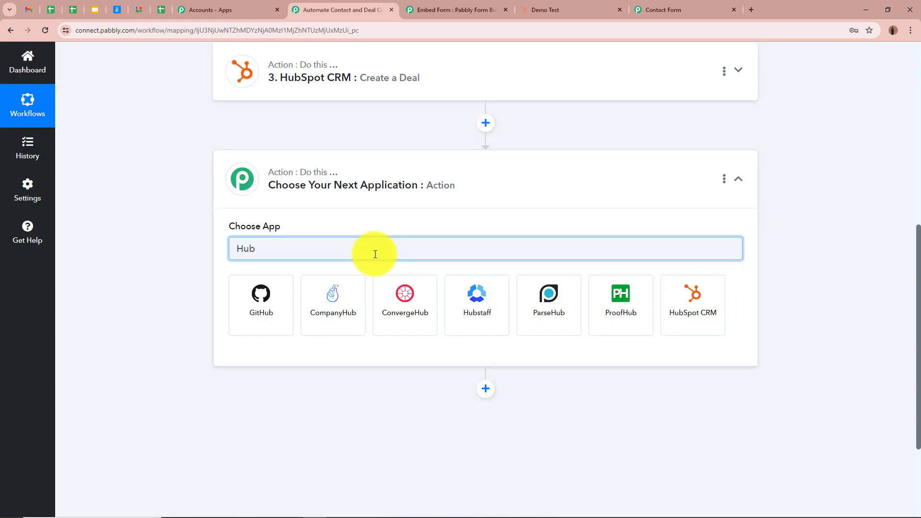
left_click(678, 318)
left_click(491, 307)
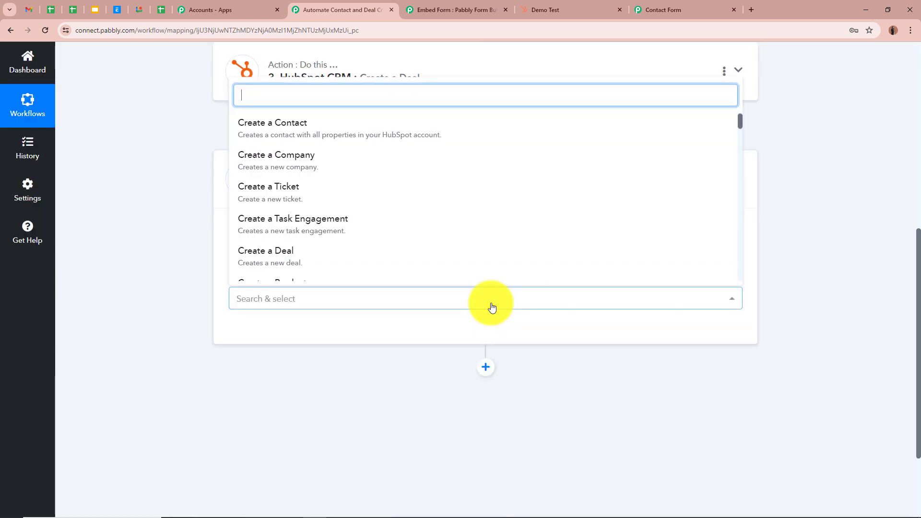
type("Ass")
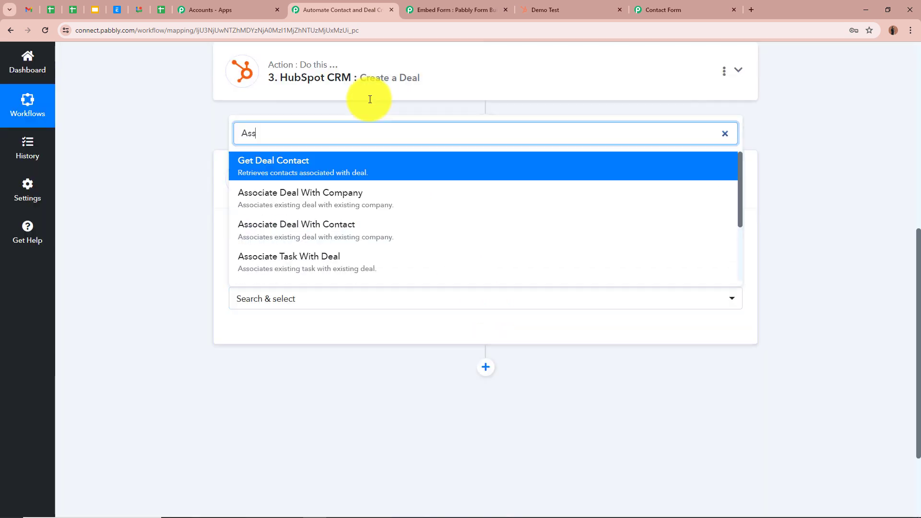
left_click(372, 229)
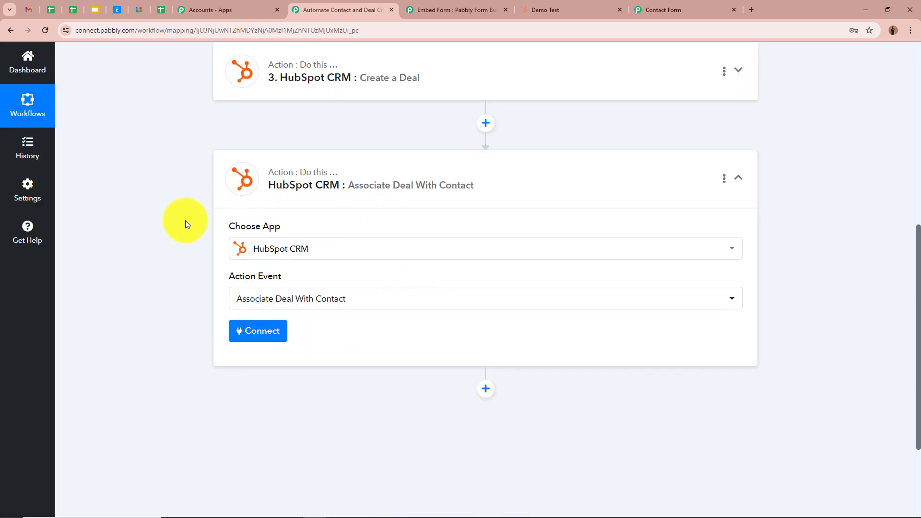
left_click(263, 331)
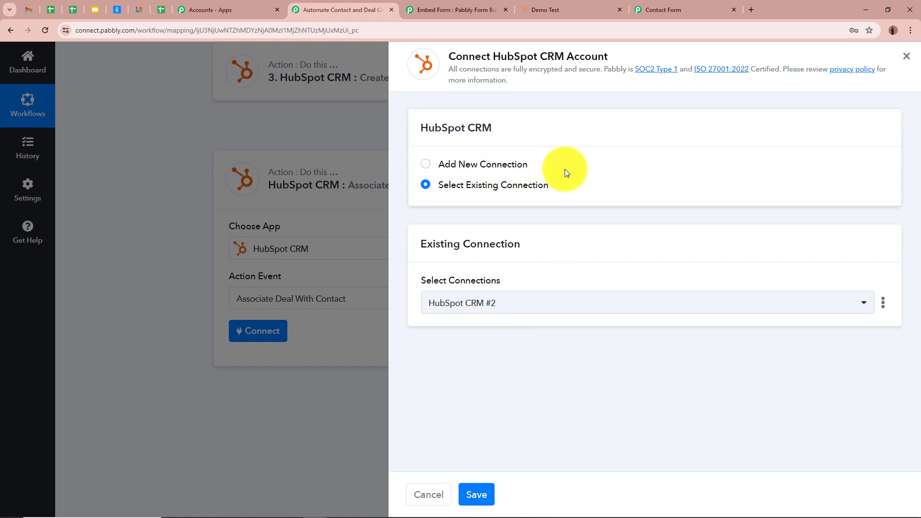
left_click(475, 495)
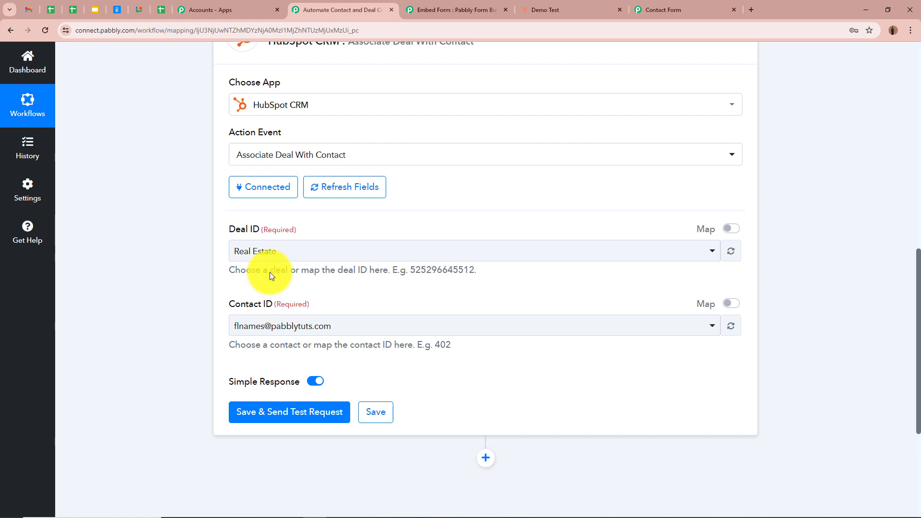
- Map the Deal ID field to the Id returned by the Create a Deal step
left_click(731, 230)
left_click(367, 255)
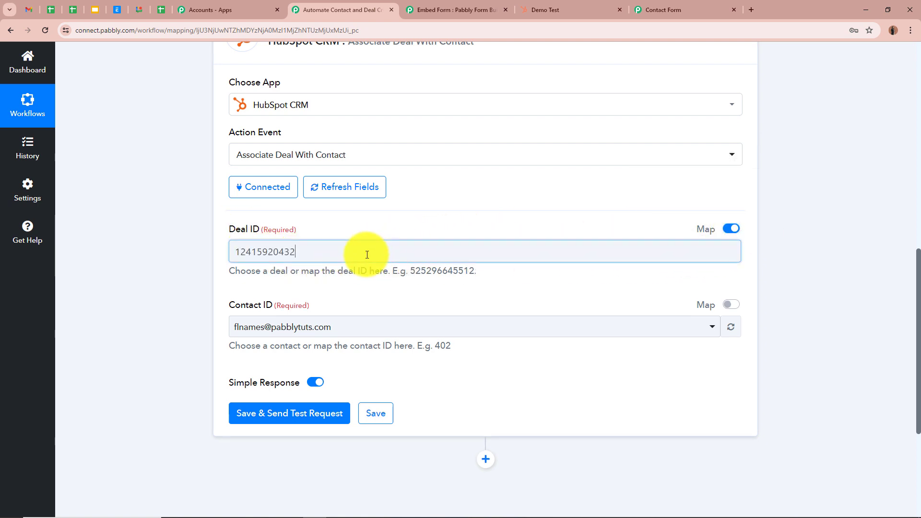
left_click_drag(366, 255, 172, 256)
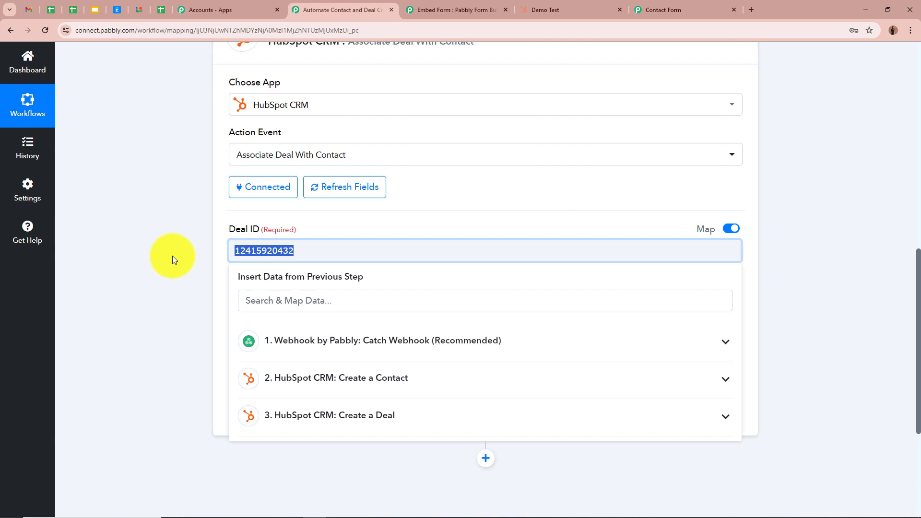
key("BackSpace")
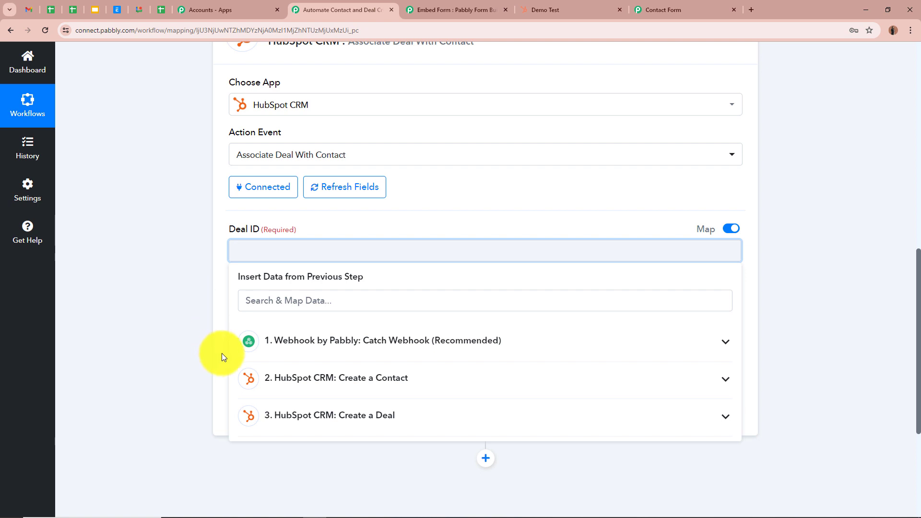
left_click(725, 416)
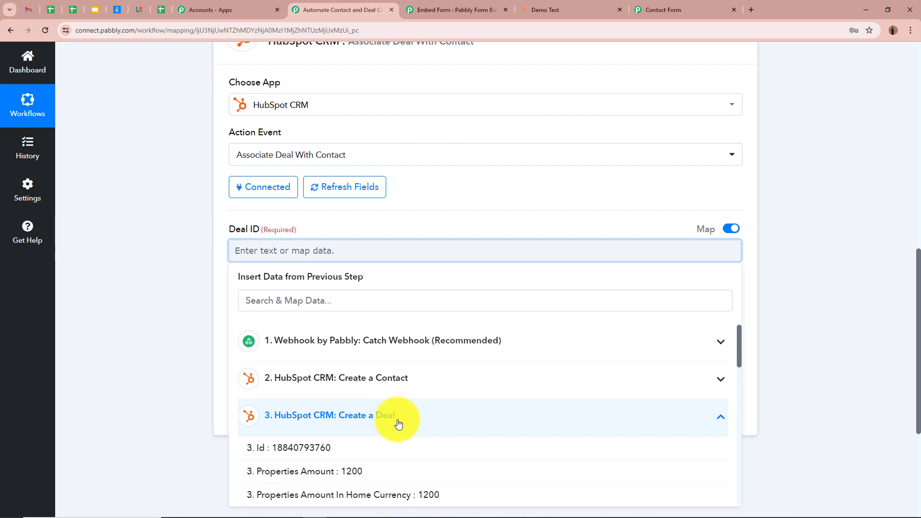
scroll(398, 422, "down", 1)
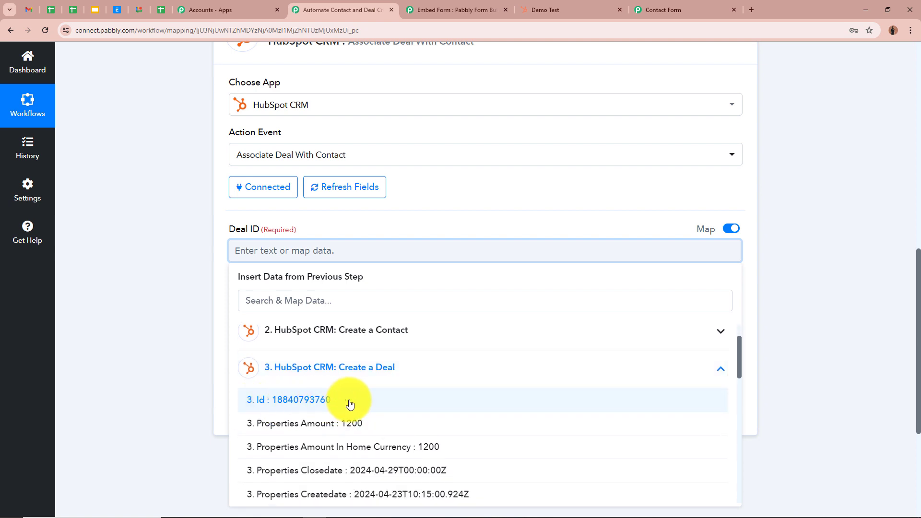
left_click(349, 404)
left_click(174, 273)
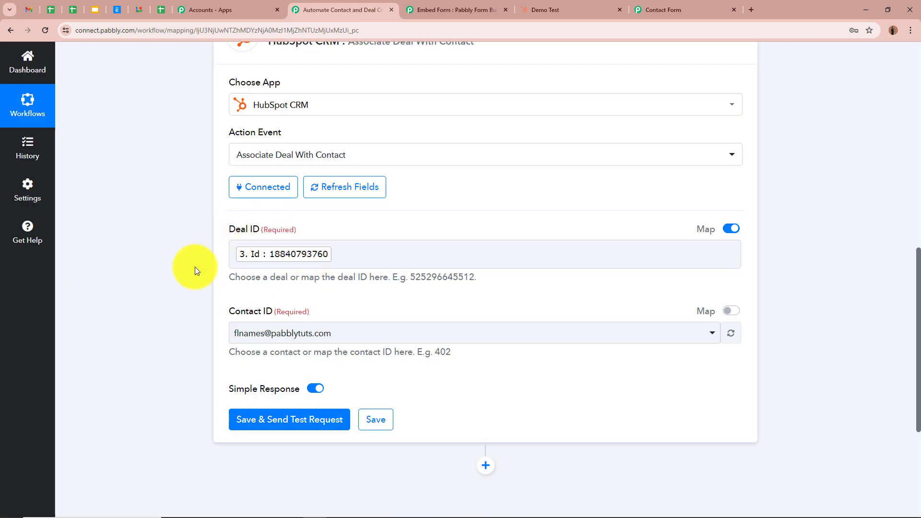
- Map the Contact ID field to the Id returned by the Create a Contact step
scroll(192, 275, "down", 2)
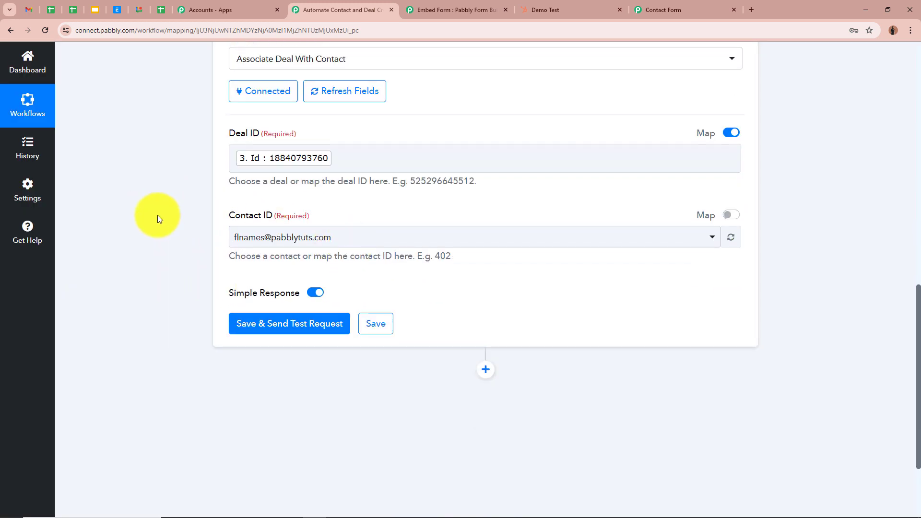
left_click(729, 218)
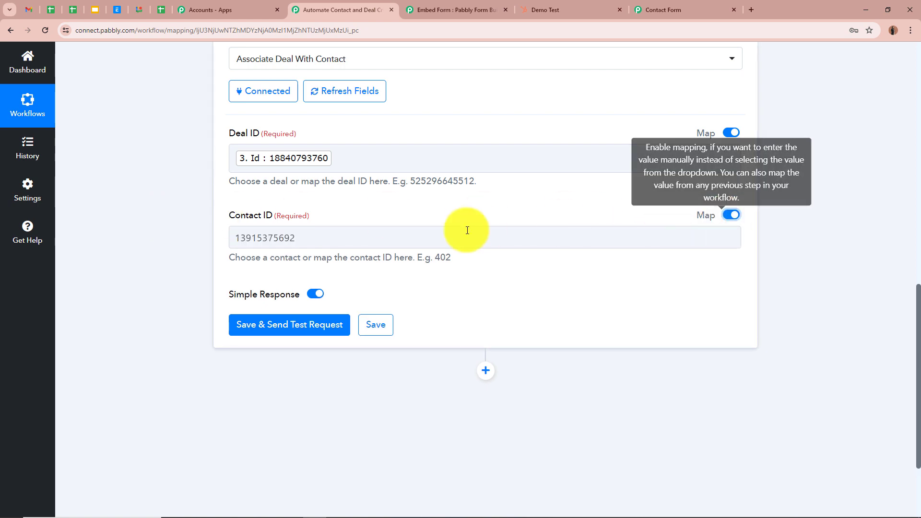
left_click(376, 236)
key("ctrl+a")
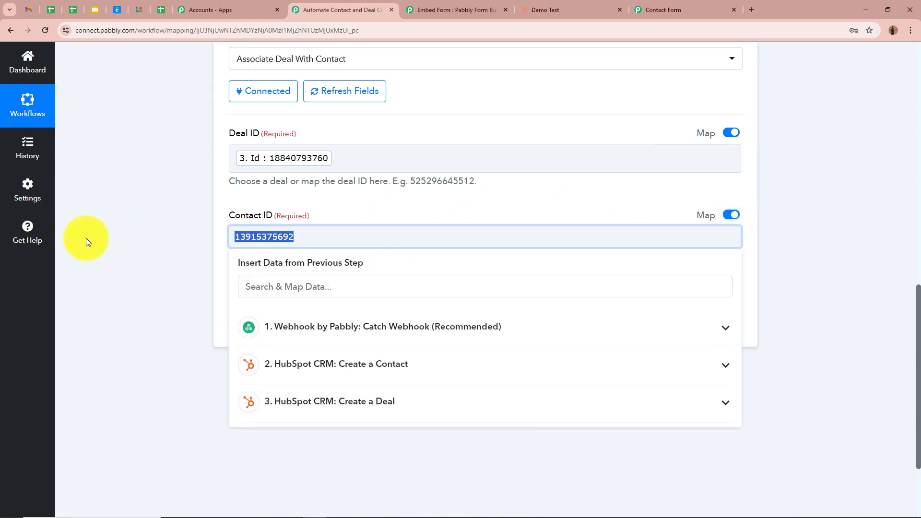
key("BackSpace")
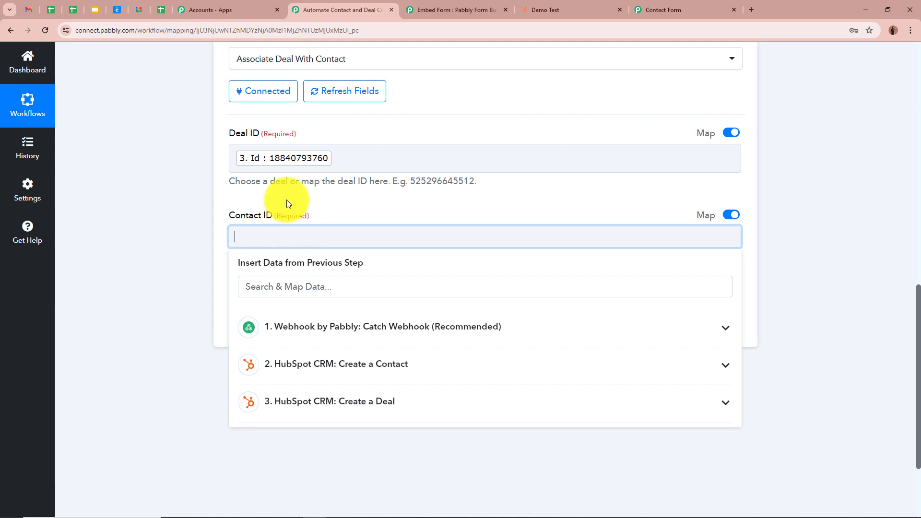
left_click(548, 366)
left_click(308, 391)
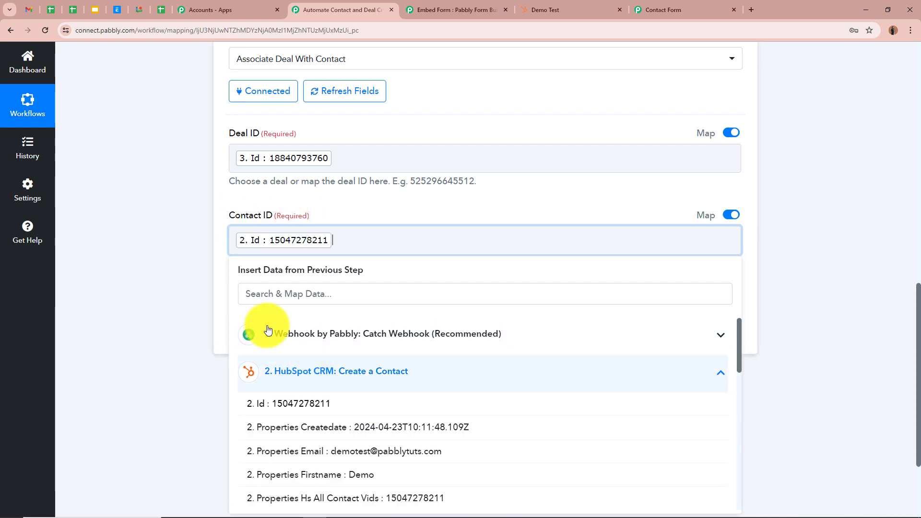
left_click(183, 270)
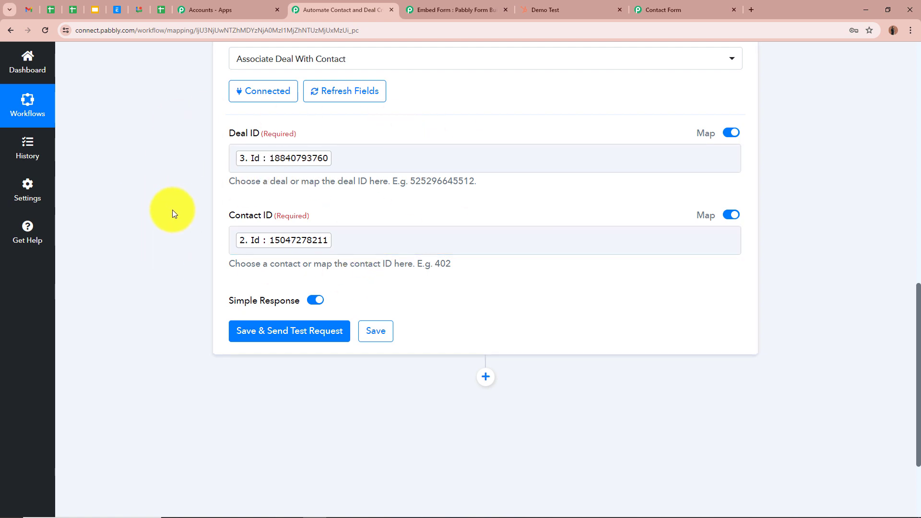
- Save the Associate Deal With Contact action, send a test request, and review the response received
scroll(156, 218, "down", 1)
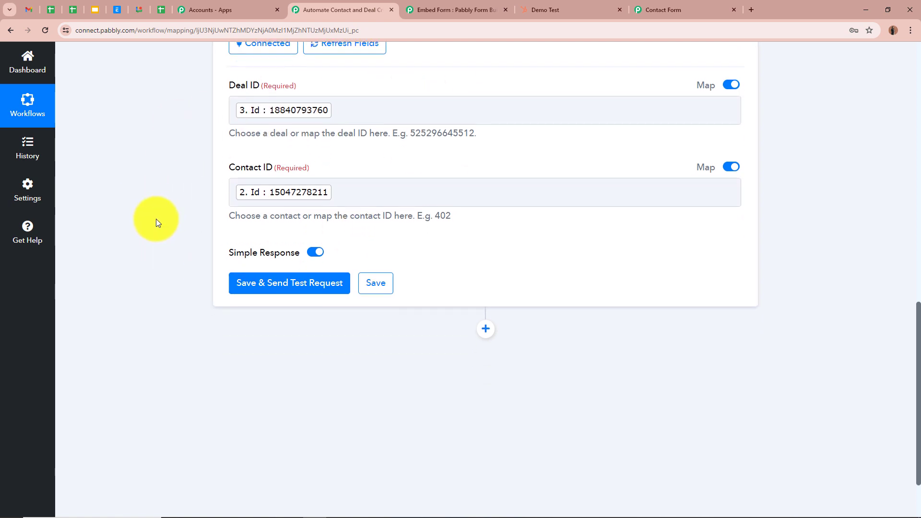
left_click(289, 283)
scroll(164, 288, "down", 2)
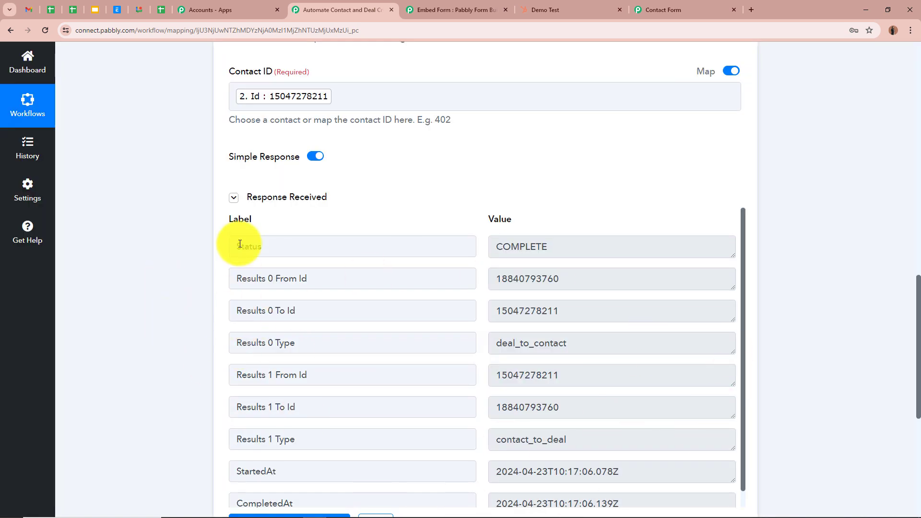
left_click_drag(241, 246, 590, 252)
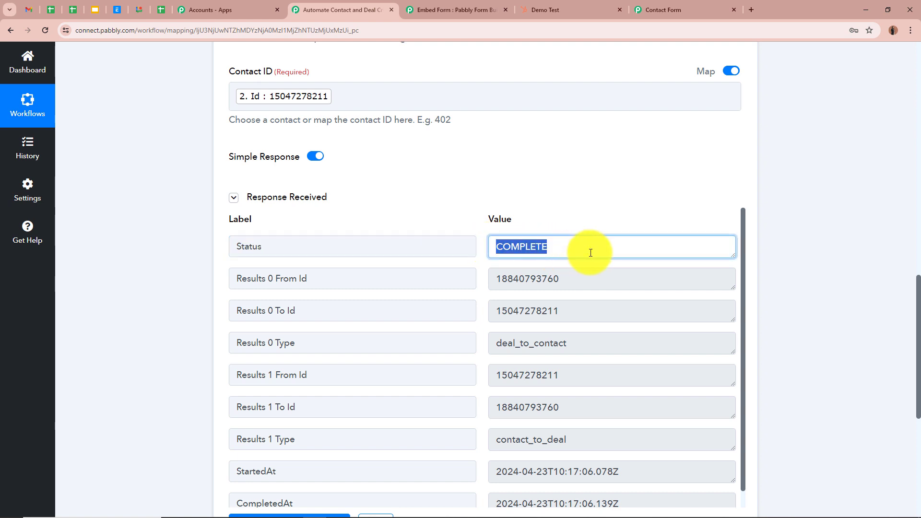
left_click(787, 269)
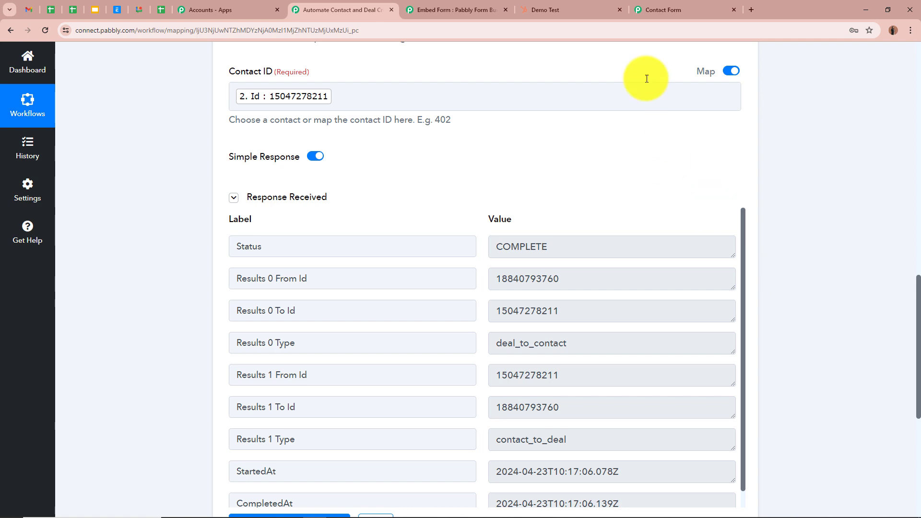
- Reload the Demo Test contact record in HubSpot to check its associated deals
left_click(586, 8)
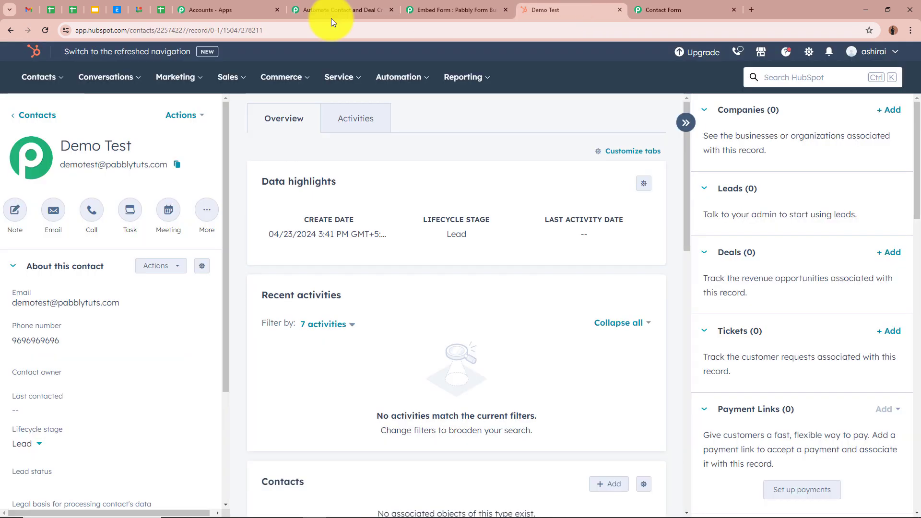
left_click(45, 31)
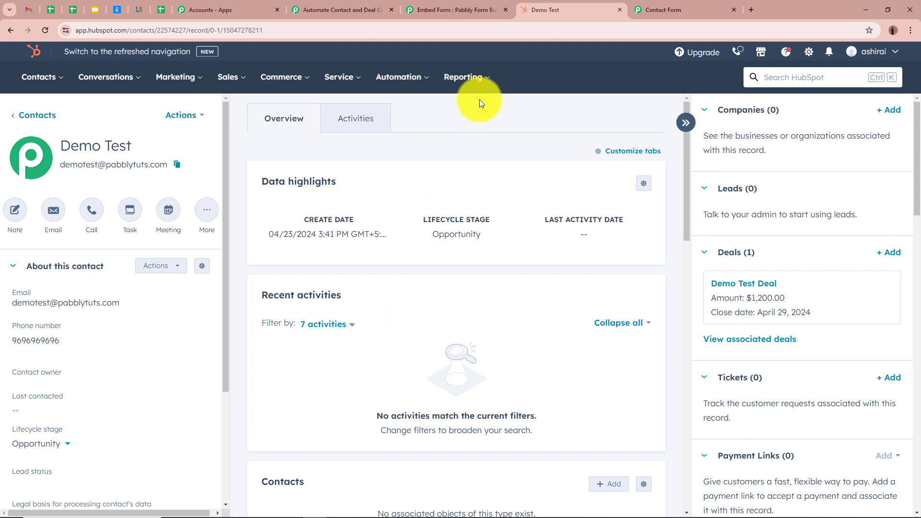
- Copy the Contact Form's share link from Form Builder and open it in a new browser tab
left_click(463, 6)
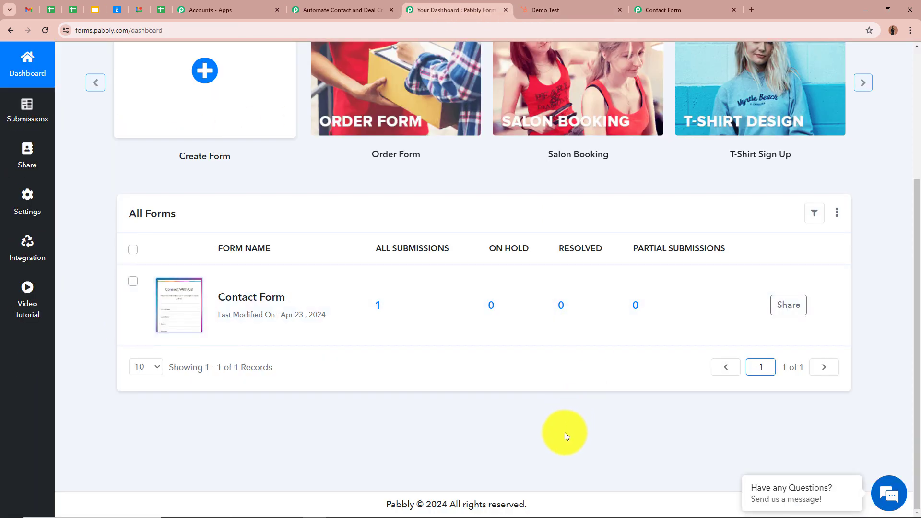
left_click(790, 311)
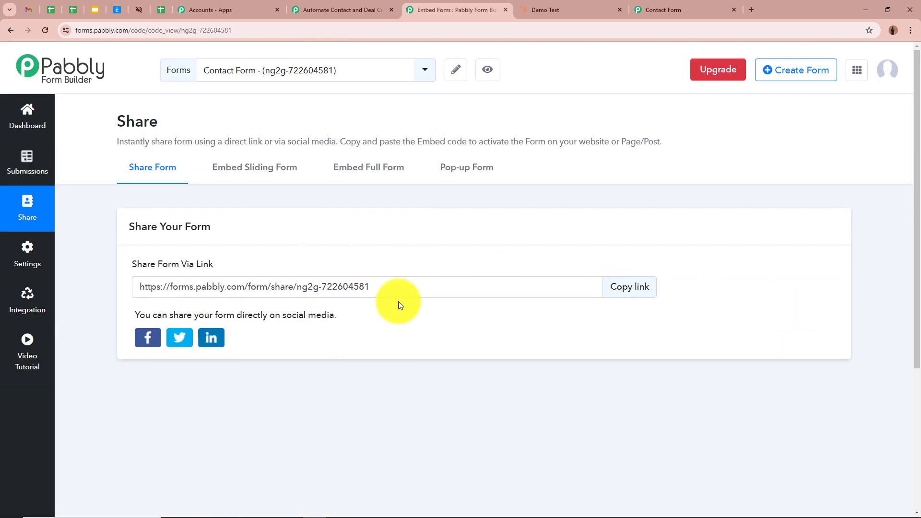
left_click(647, 298)
left_click(752, 9)
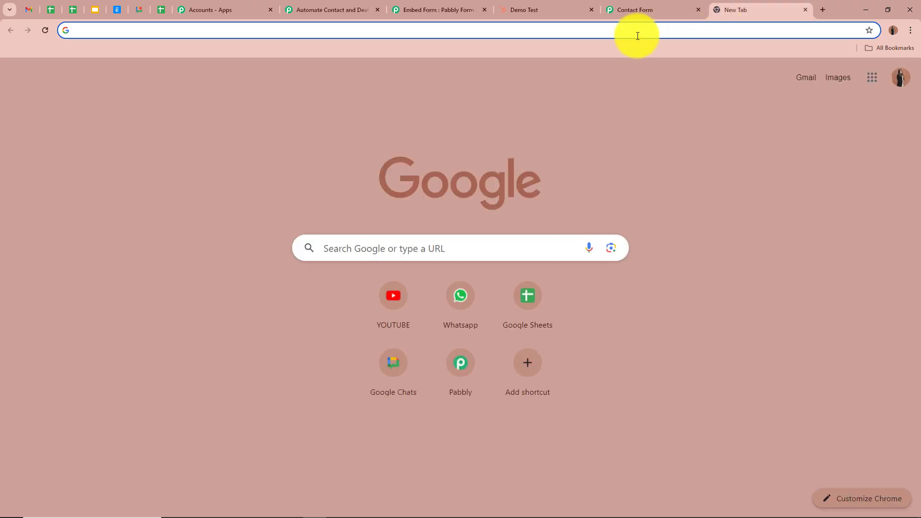
key("ctrl+v")
key("Return")
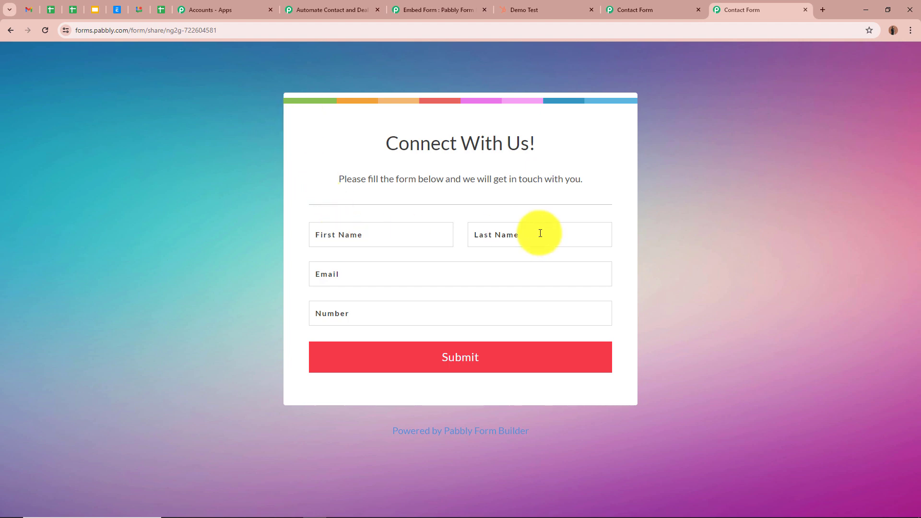
- Fill in the form's name, email and number fields with test details and submit it
left_click(409, 230)
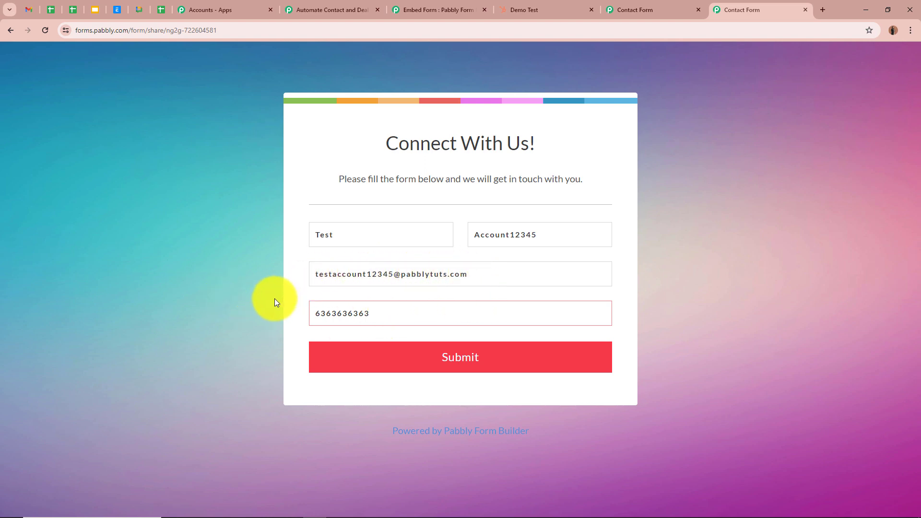
left_click(517, 359)
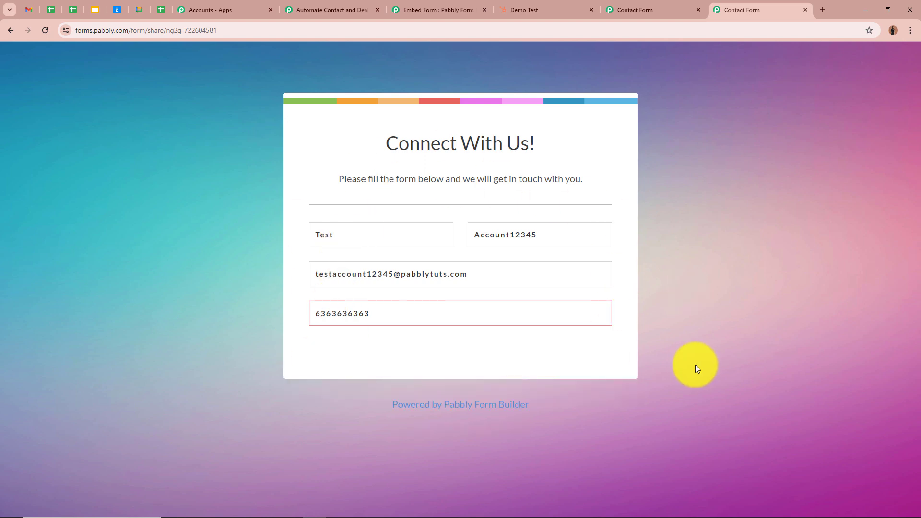
left_click_drag(367, 144, 637, 151)
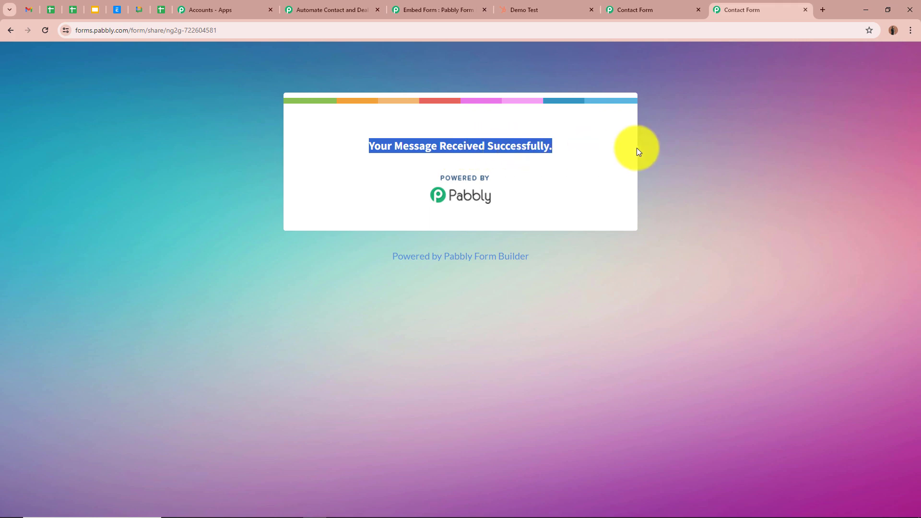
left_click(687, 194)
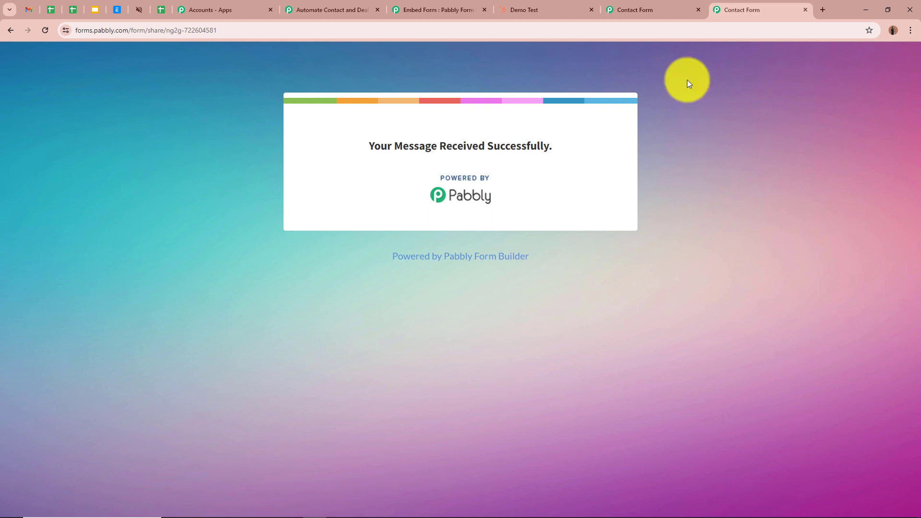
- Open the newly submitted test contact from HubSpot's contacts list to check its associated deal
left_click(569, 9)
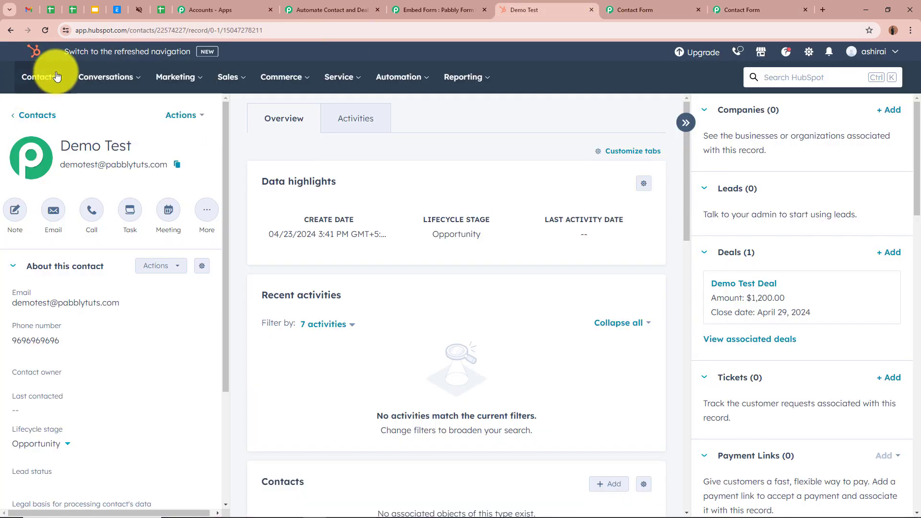
mouse_move(39, 78)
left_click(49, 107)
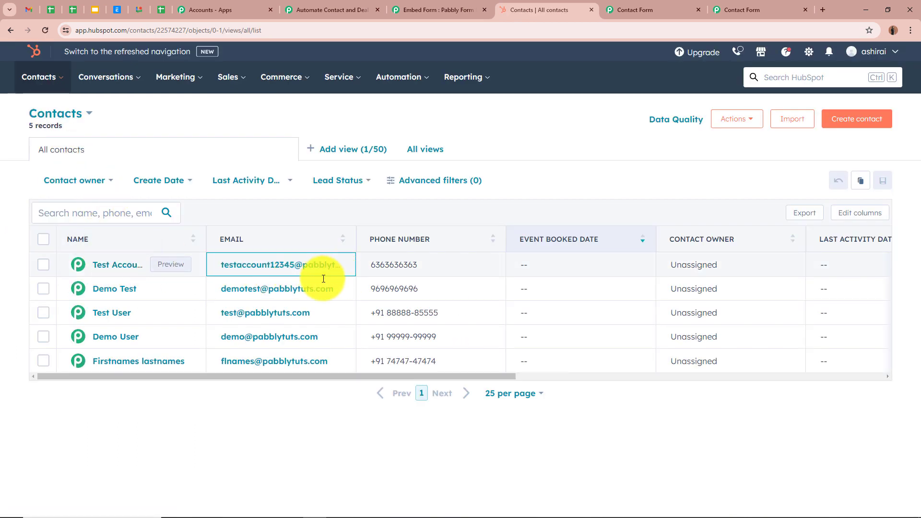
left_click(109, 265)
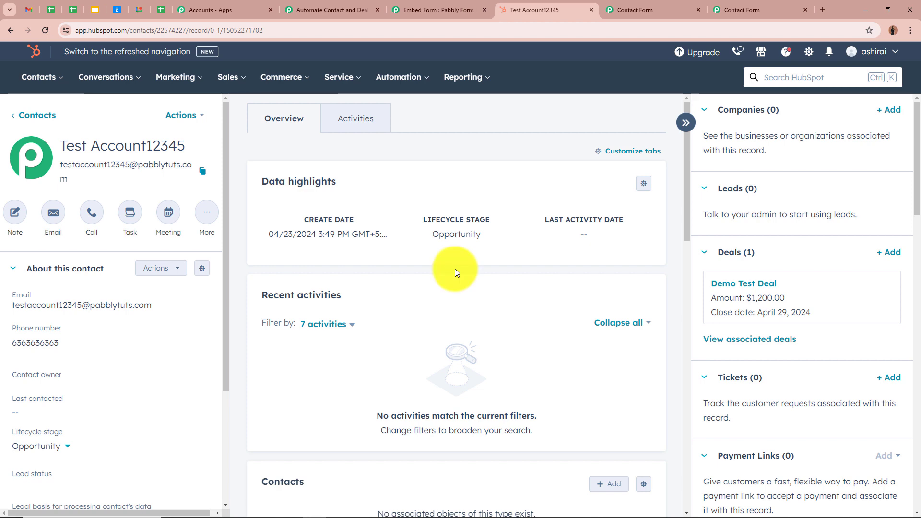
- Return to the Pabbly Connect workflow and review its trigger and three HubSpot action steps
left_click(331, 9)
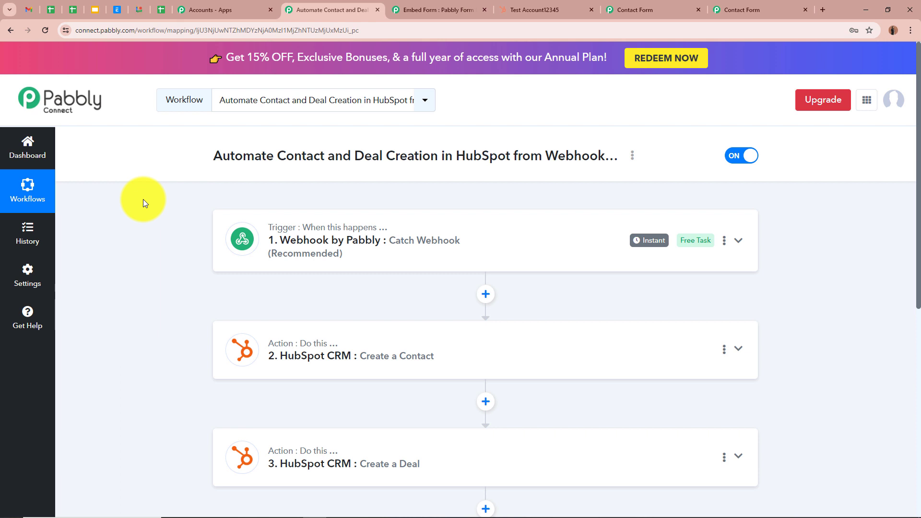
scroll(143, 200, "down", 2)
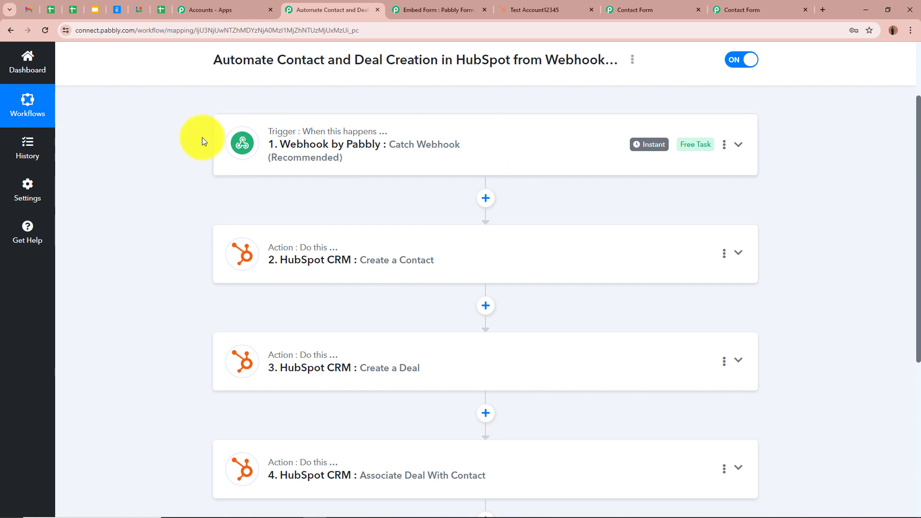
scroll(188, 174, "down", 2)
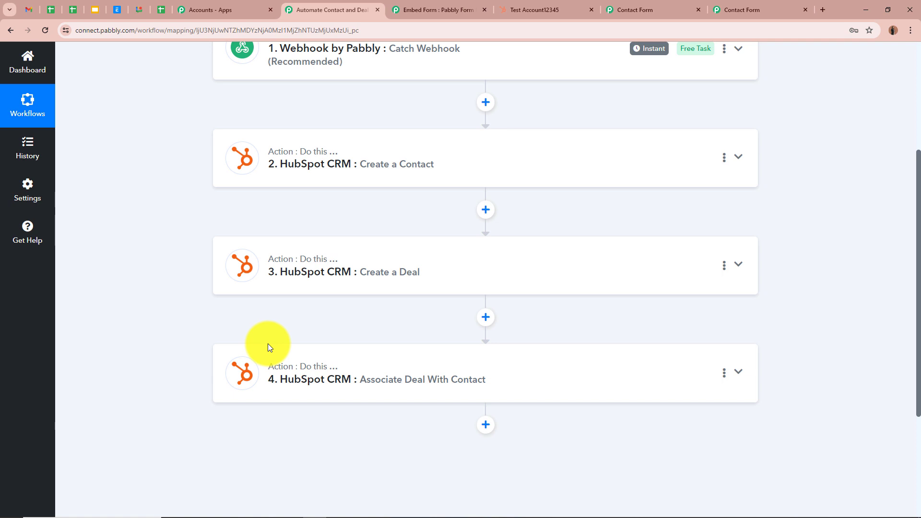
scroll(439, 364, "up", 4)
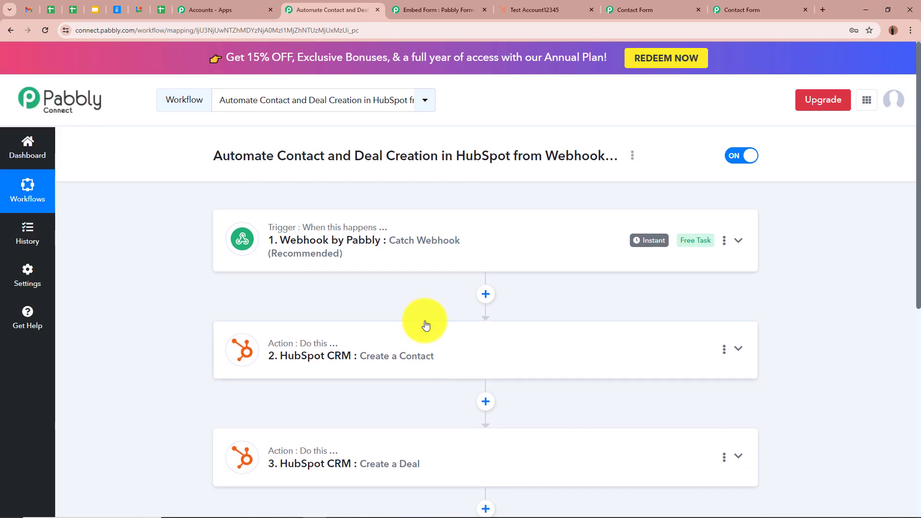